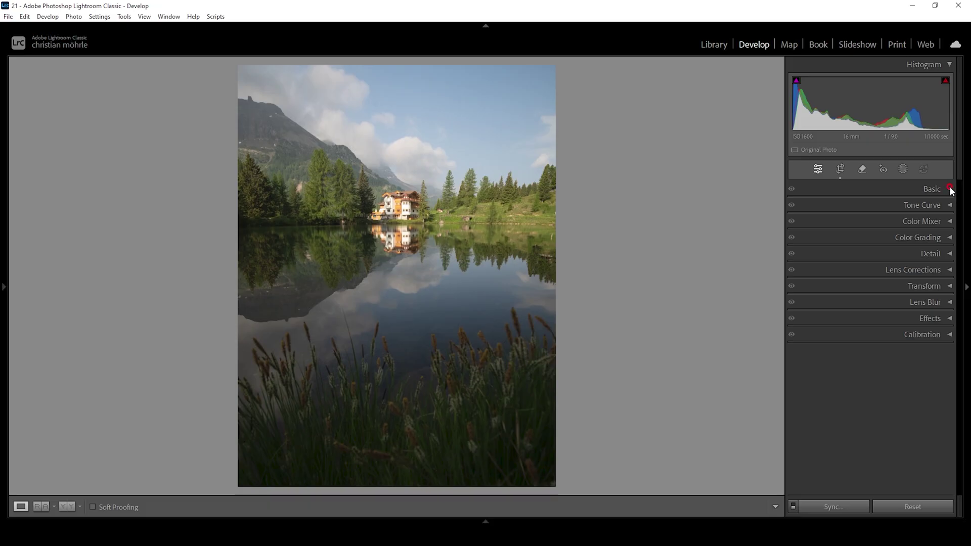
- Apply the Adobe Landscape profile to the photo and set Exposure to +0.70
{"action": "left_click", "coordinate": [950, 190]}
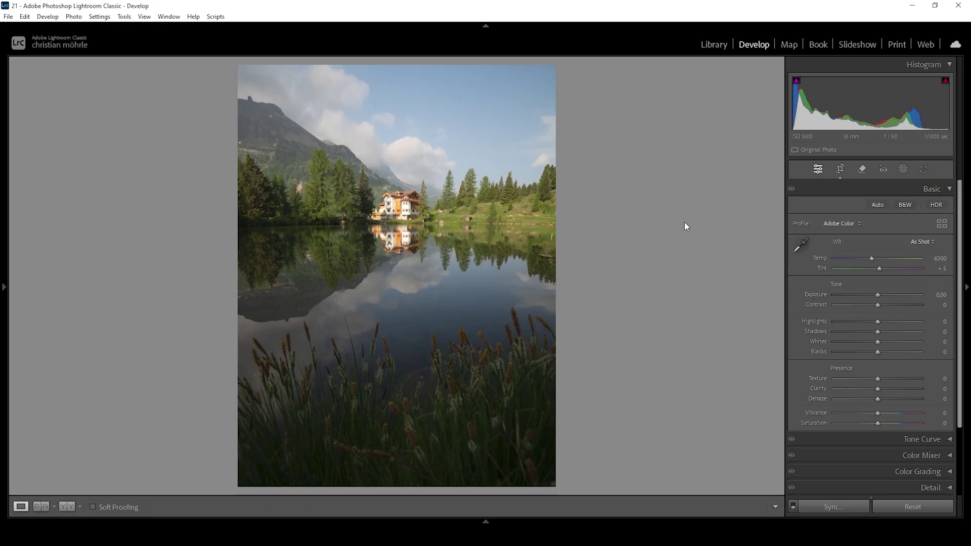
{"action": "left_click", "coordinate": [835, 228]}
{"action": "left_click", "coordinate": [853, 262]}
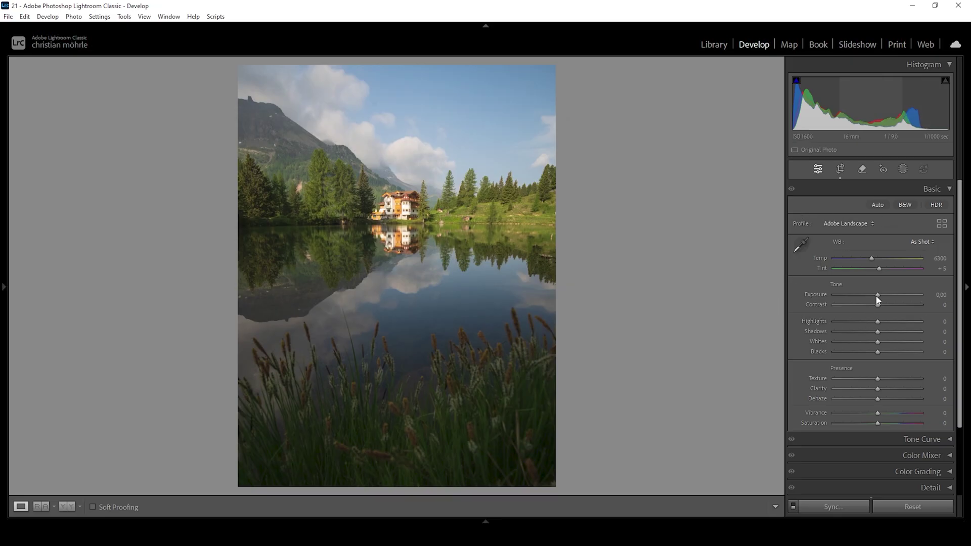
{"action": "left_click_drag", "start_coordinate": [878, 298], "coordinate": [881, 299]}
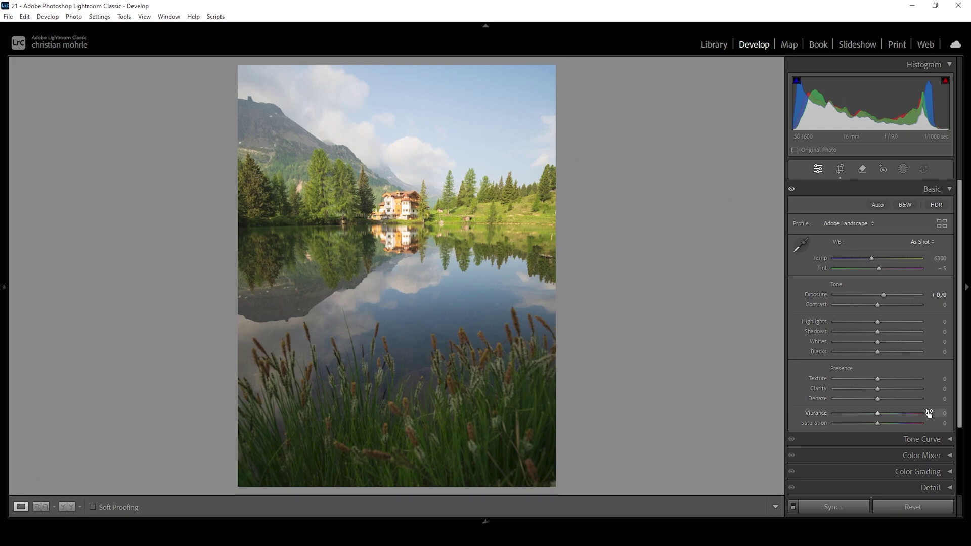
- Balance the tones by setting Highlights to -85, Shadows to +22, Whites to +23 and Blacks to +16
{"action": "left_click_drag", "start_coordinate": [877, 321], "coordinate": [843, 323]}
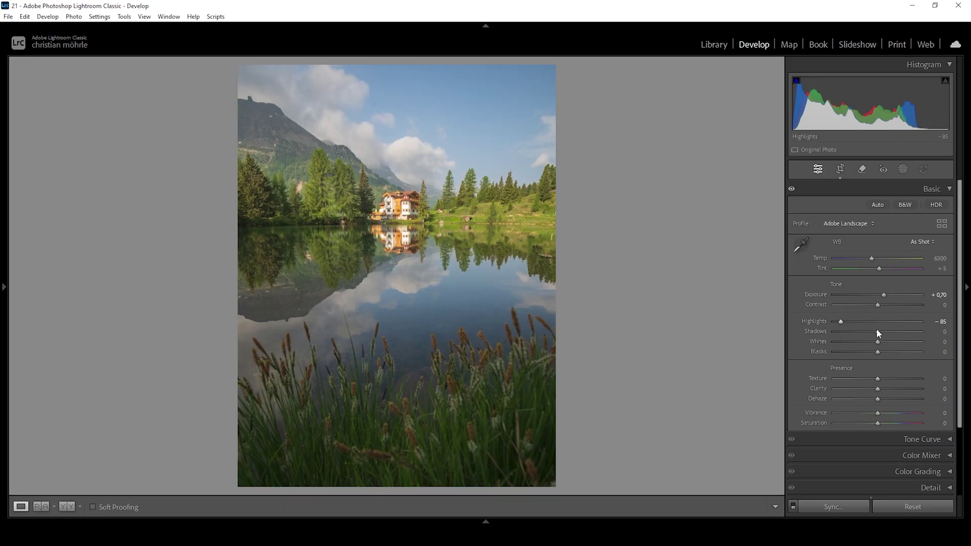
{"action": "left_click_drag", "start_coordinate": [878, 331], "coordinate": [884, 335]}
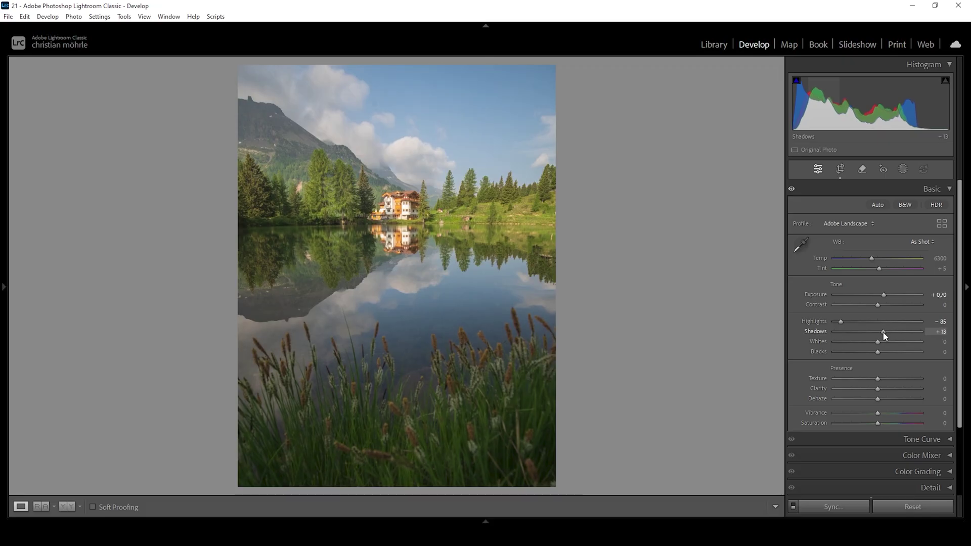
{"action": "left_click_drag", "start_coordinate": [885, 332], "coordinate": [887, 332]}
{"action": "left_click_drag", "start_coordinate": [881, 352], "coordinate": [884, 352]}
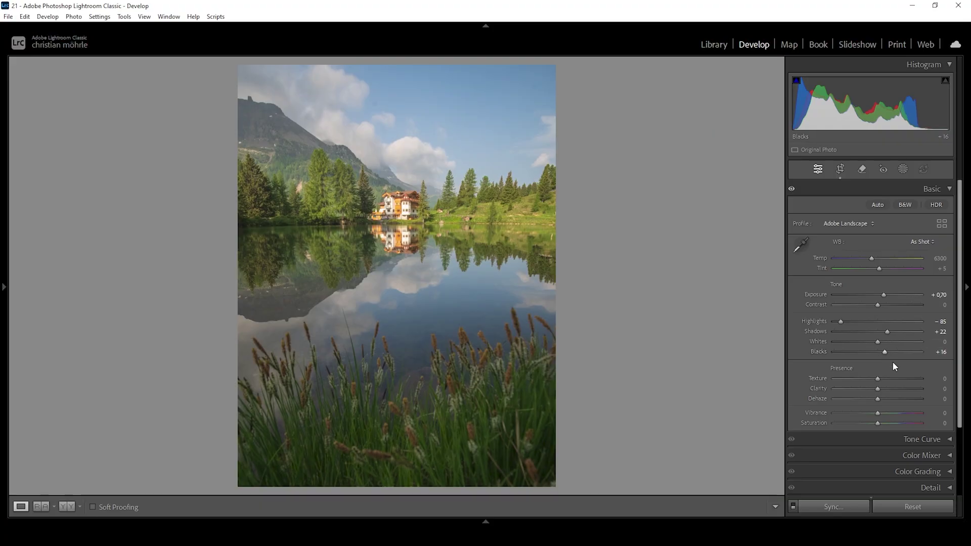
{"action": "left_click_drag", "start_coordinate": [878, 342], "coordinate": [888, 343]}
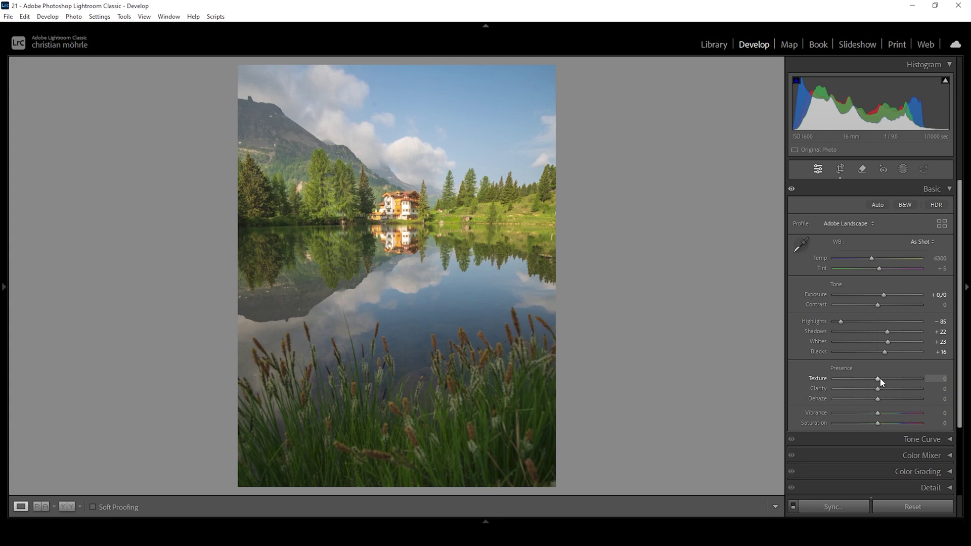
- Set Texture to +7, Clarity to +9, Dehaze to +3 and Vibrance to +10
{"action": "left_click_drag", "start_coordinate": [880, 382], "coordinate": [884, 379]}
{"action": "left_click_drag", "start_coordinate": [879, 388], "coordinate": [884, 388]}
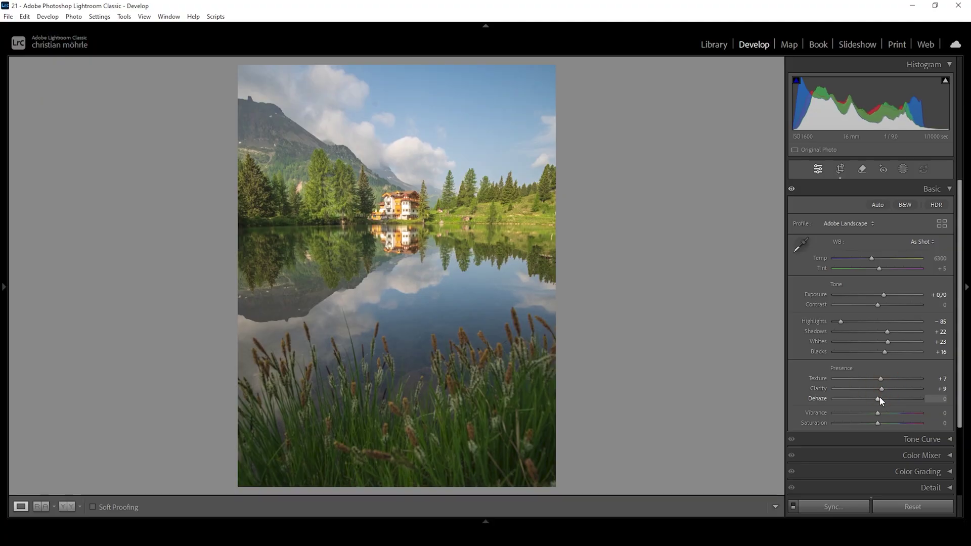
{"action": "scroll", "coordinate": [881, 399], "scroll_direction": "up", "scroll_amount": 1}
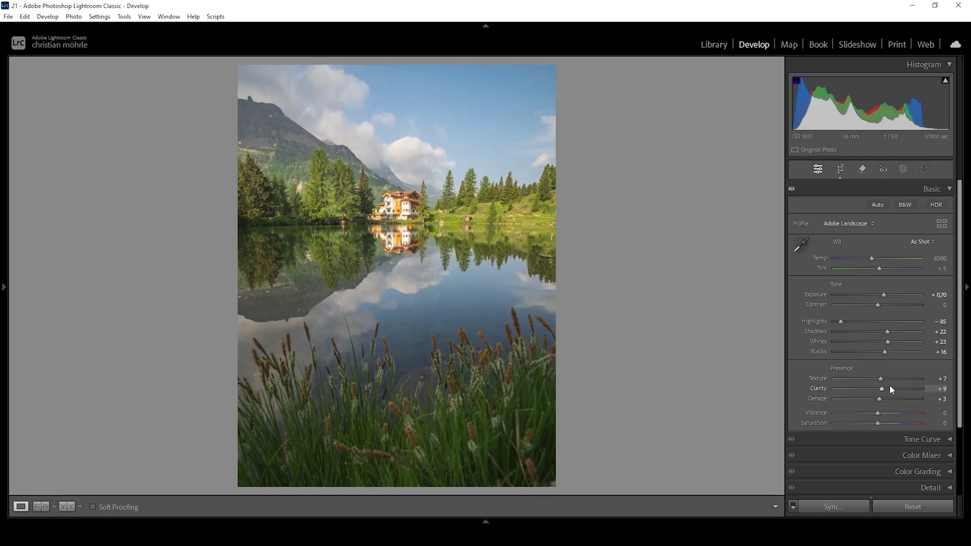
{"action": "left_click_drag", "start_coordinate": [877, 413], "coordinate": [881, 414]}
{"action": "left_click", "coordinate": [66, 506]}
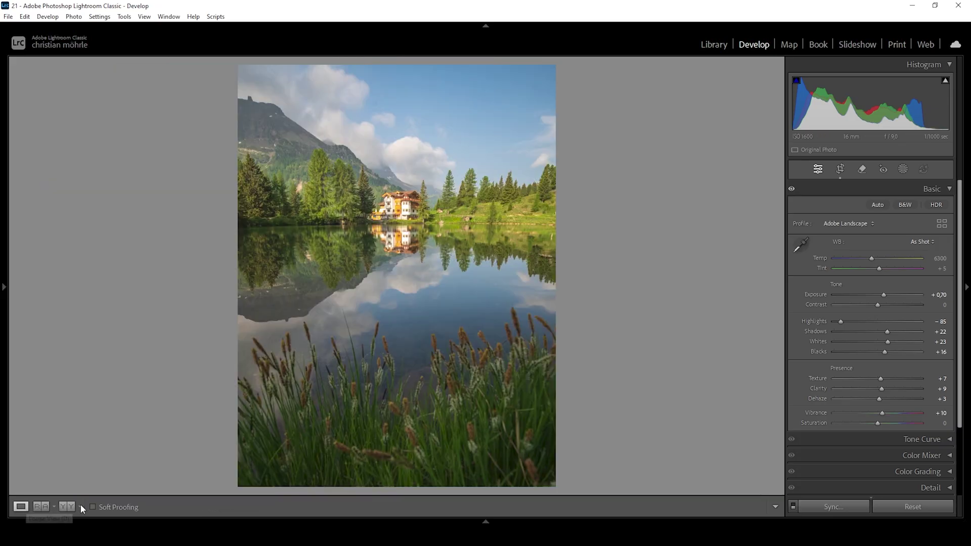
{"action": "left_click", "coordinate": [67, 506]}
- Add a Point Color sample of the yellow-green vegetation in the photo
{"action": "left_click", "coordinate": [939, 188]}
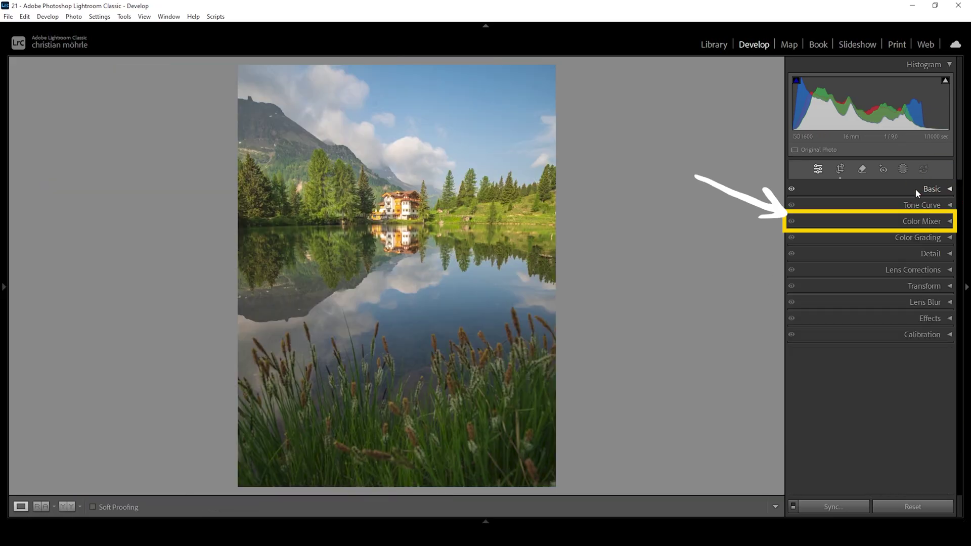
{"action": "left_click", "coordinate": [904, 223]}
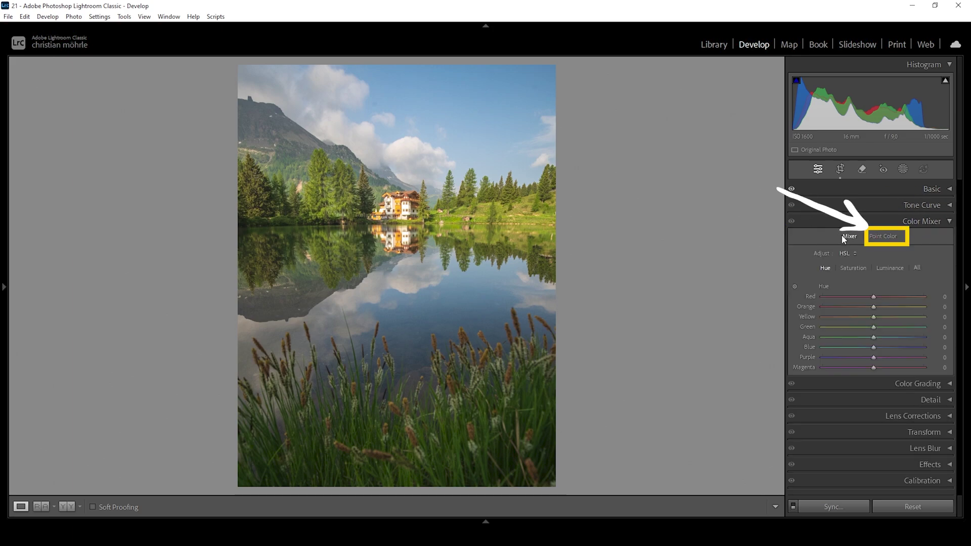
{"action": "left_click", "coordinate": [888, 238]}
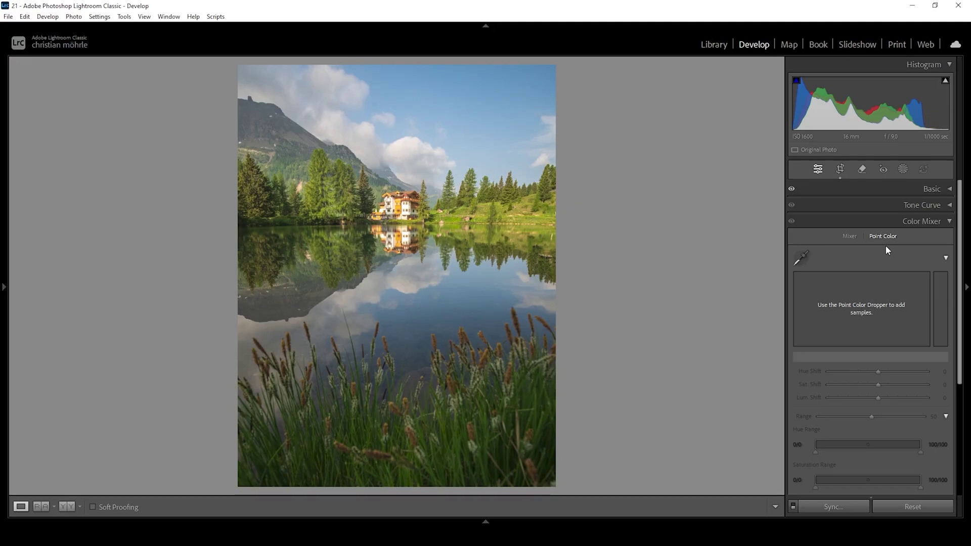
{"action": "left_click", "coordinate": [802, 258]}
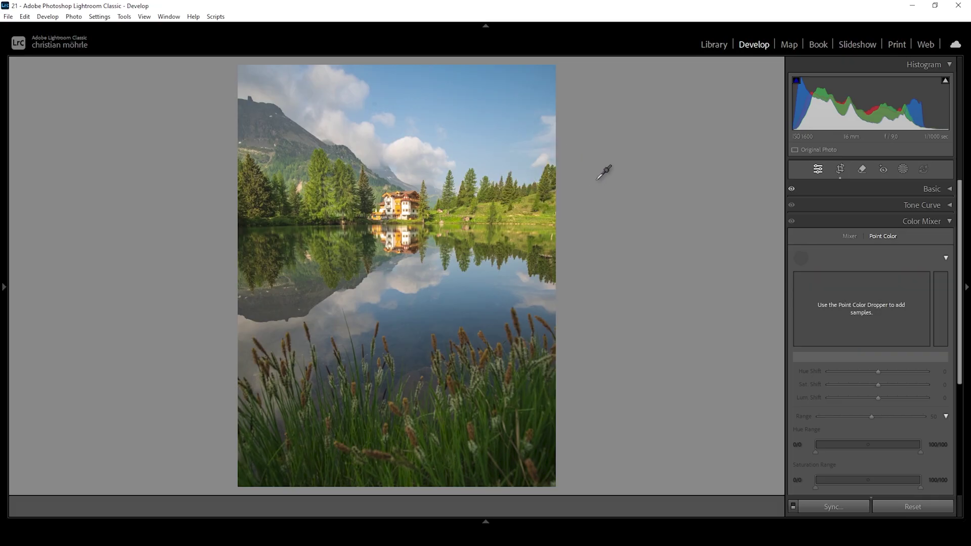
{"action": "left_click", "coordinate": [528, 256]}
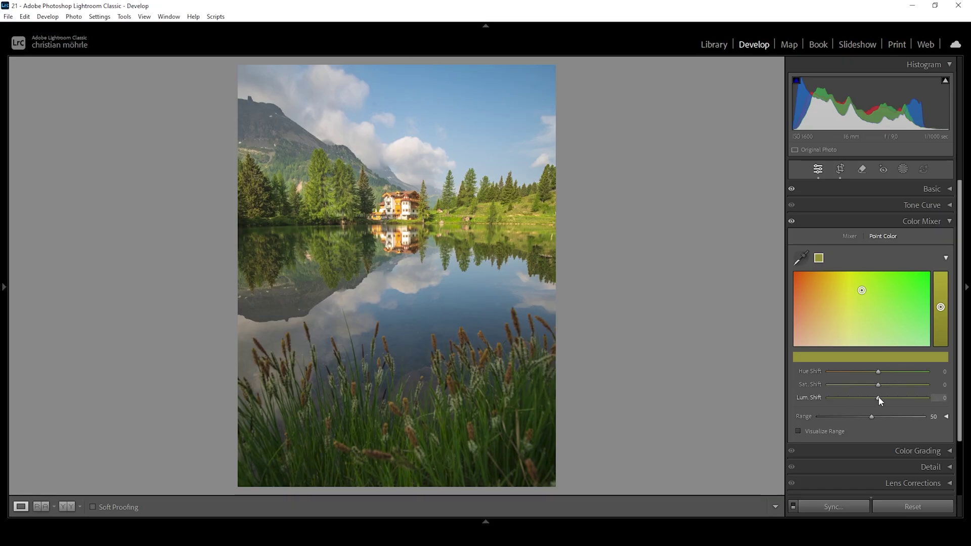
- Set the yellow-green sample's saturation shift to 10 and luminance shift to 24, keeping its hue shift at 0
{"action": "mouse_move", "coordinate": [879, 398]}
{"action": "left_mouse_down"}
{"action": "mouse_move", "coordinate": [893, 399]}
{"action": "mouse_move", "coordinate": [883, 385]}
{"action": "left_mouse_up"}
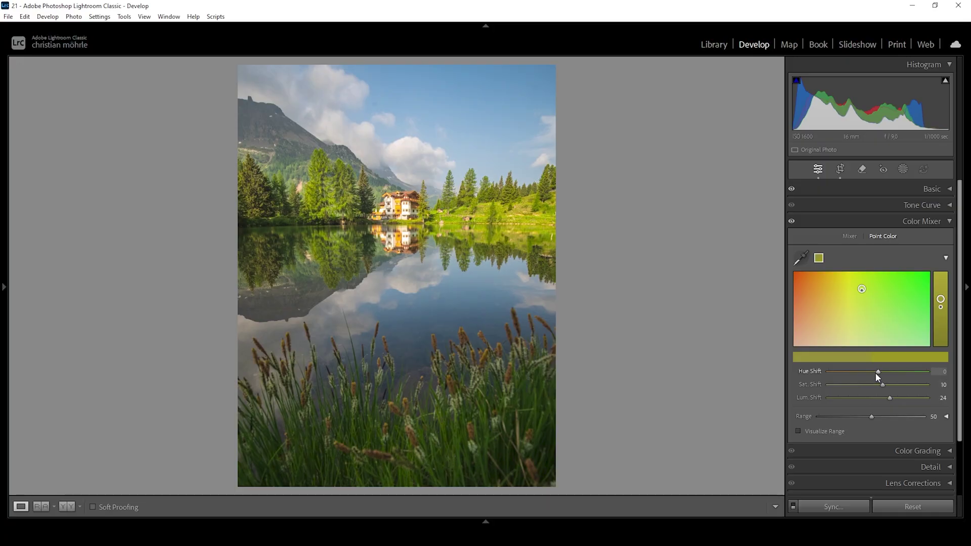
{"action": "mouse_move", "coordinate": [879, 371]}
{"action": "left_mouse_down"}
{"action": "mouse_move", "coordinate": [866, 371]}
{"action": "mouse_move", "coordinate": [893, 373]}
{"action": "mouse_move", "coordinate": [880, 373]}
{"action": "left_mouse_up"}
{"action": "double_click", "coordinate": [885, 371]}
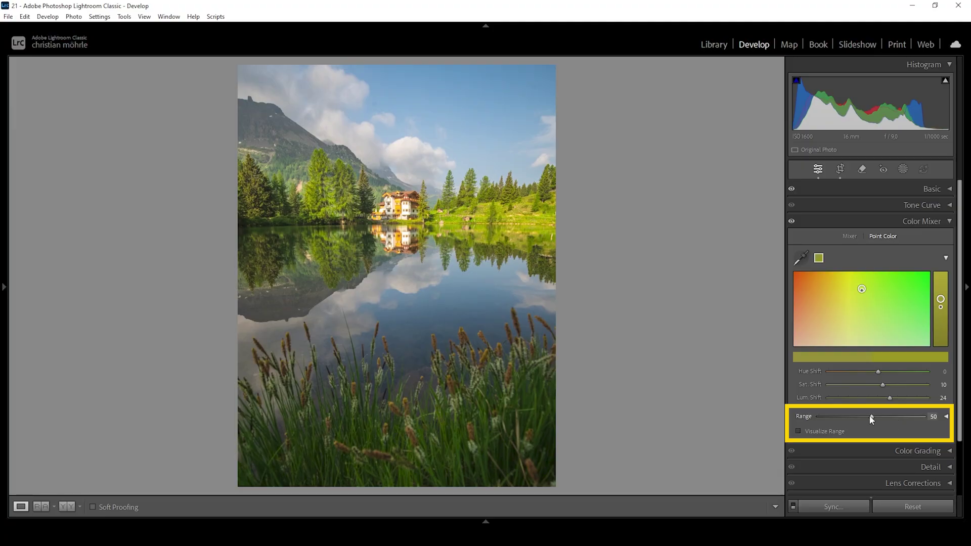
- Visualize the yellow-green sample's affected areas, test Range at 100, restore it to 50, and inspect the detailed hue, saturation and luminance ranges
{"action": "left_click", "coordinate": [798, 432]}
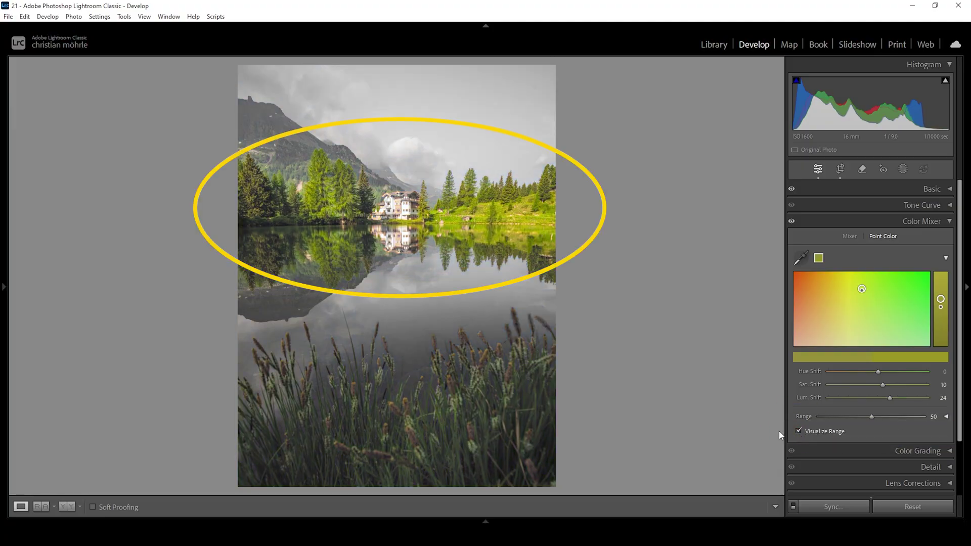
{"action": "left_click_drag", "start_coordinate": [871, 417], "coordinate": [875, 417]}
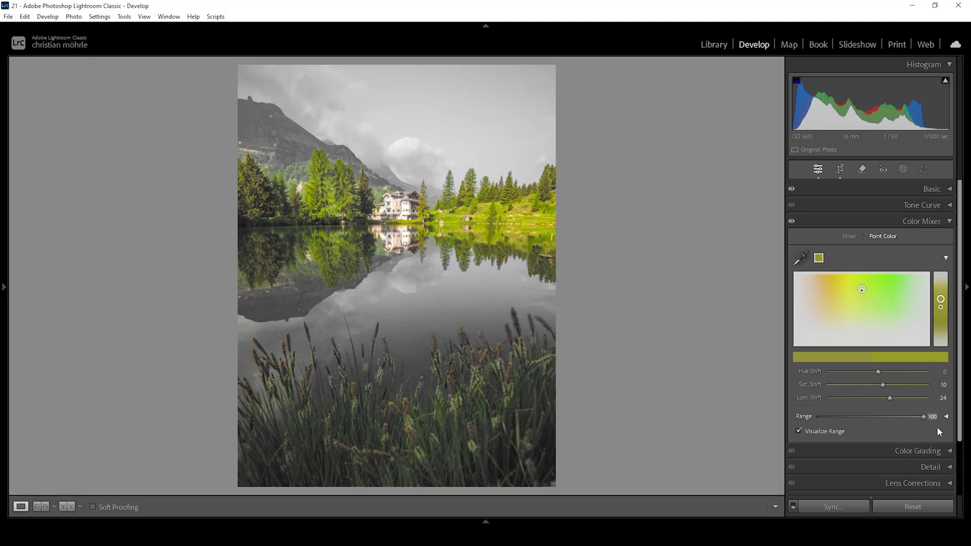
{"action": "left_click_drag", "start_coordinate": [923, 416], "coordinate": [880, 423]}
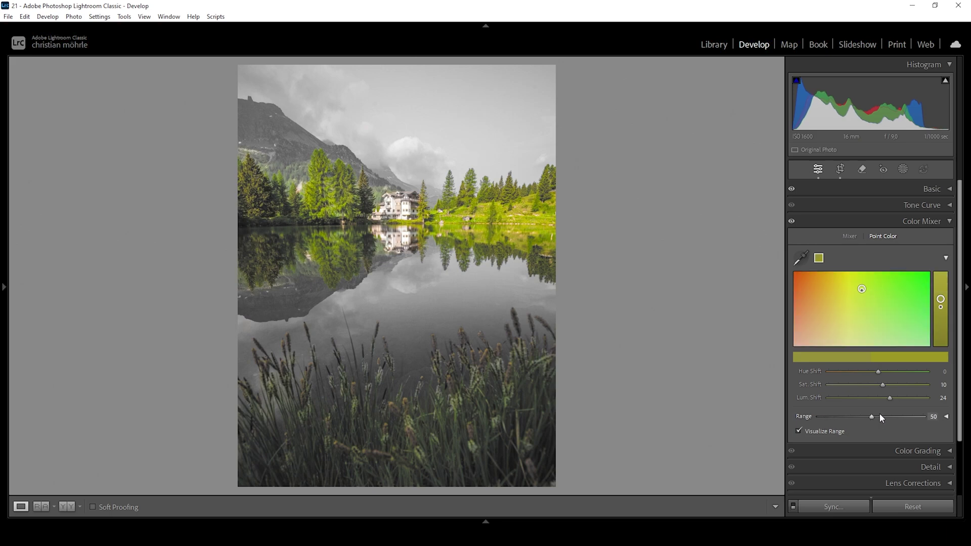
{"action": "left_click", "coordinate": [946, 416]}
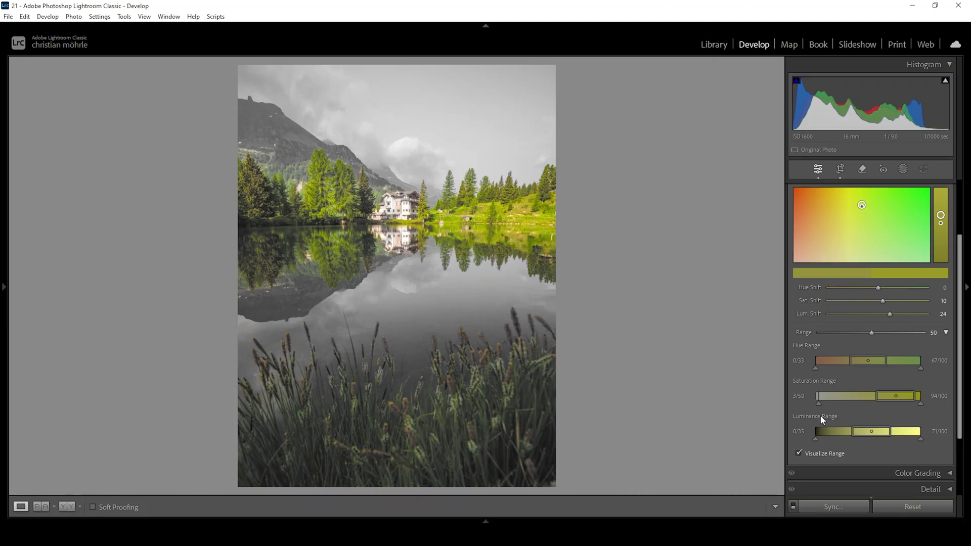
{"action": "left_click_drag", "start_coordinate": [960, 398], "coordinate": [961, 350]}
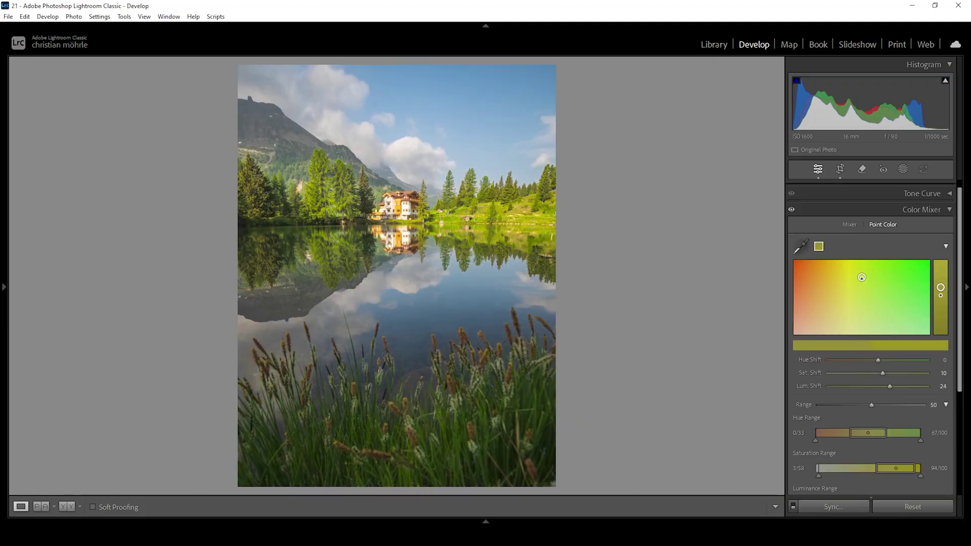
- Add a second Point Color sample from the blue sky and set its luminance shift to -61
{"action": "left_click", "coordinate": [800, 246]}
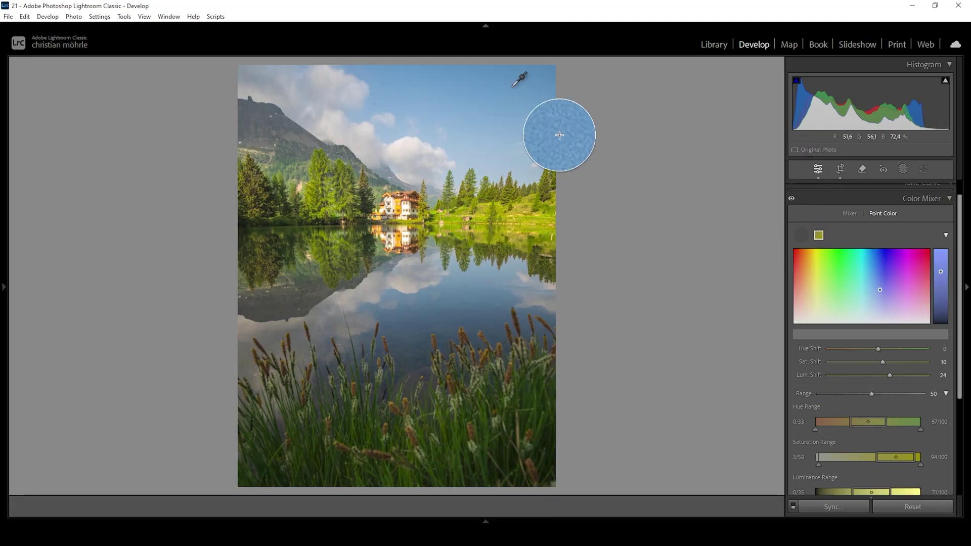
{"action": "left_click", "coordinate": [473, 67]}
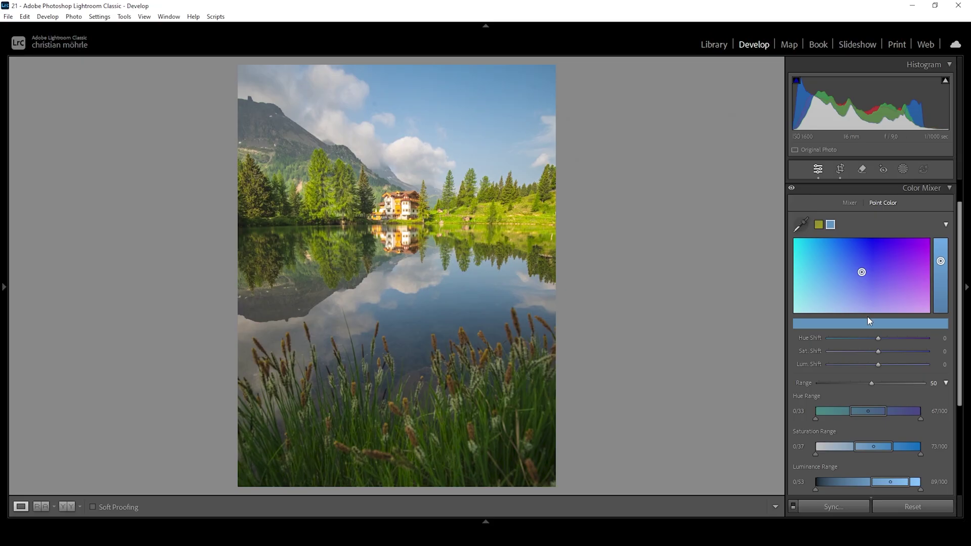
{"action": "left_click_drag", "start_coordinate": [878, 365], "coordinate": [856, 365]}
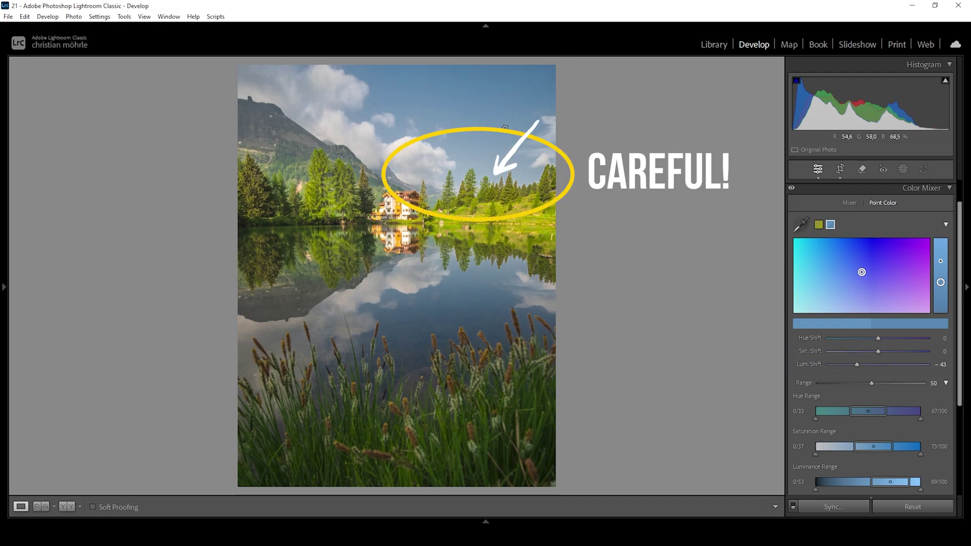
{"action": "left_click", "coordinate": [486, 180]}
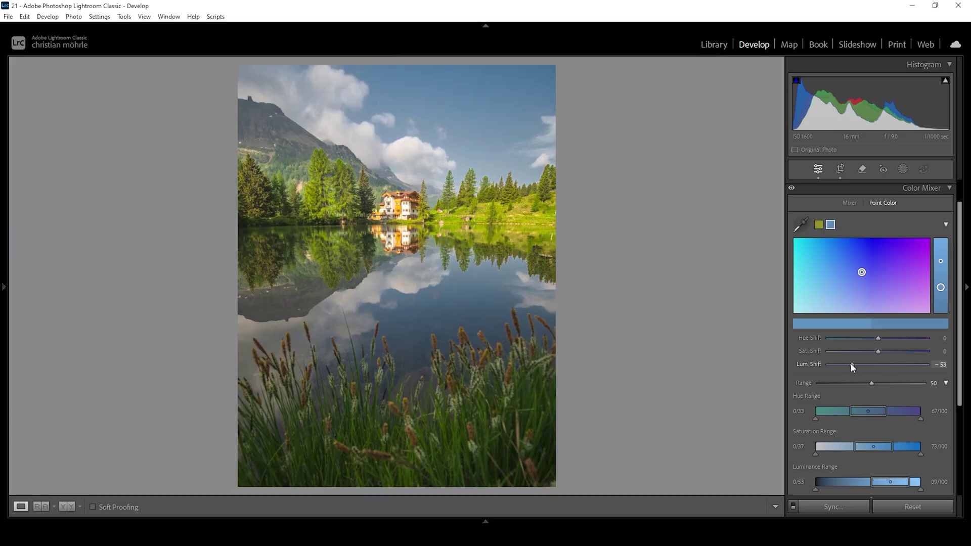
{"action": "left_click_drag", "start_coordinate": [851, 364], "coordinate": [847, 364]}
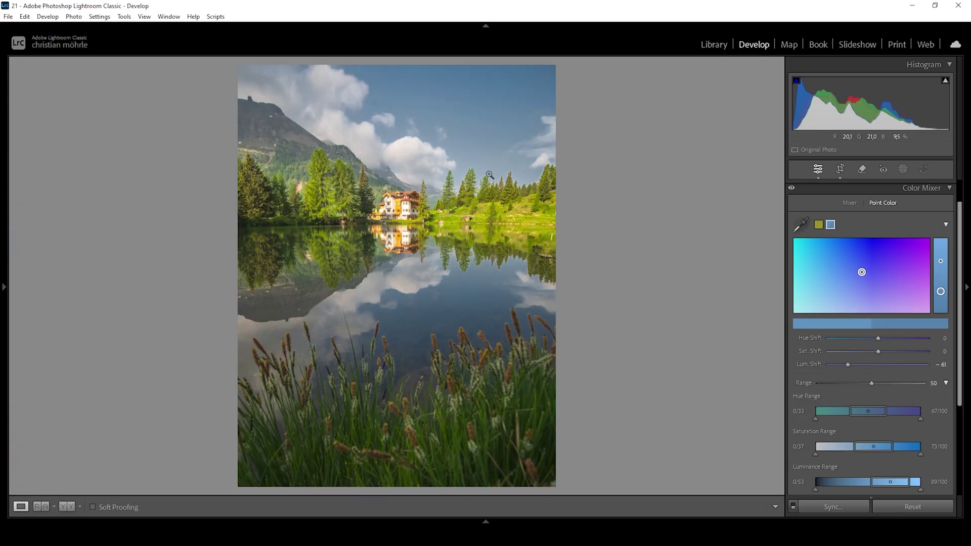
- Restrict the blue sample's Luminance Range to an upper limit of 72 with its upper falloff at 83
{"action": "left_click_drag", "start_coordinate": [959, 240], "coordinate": [958, 286]}
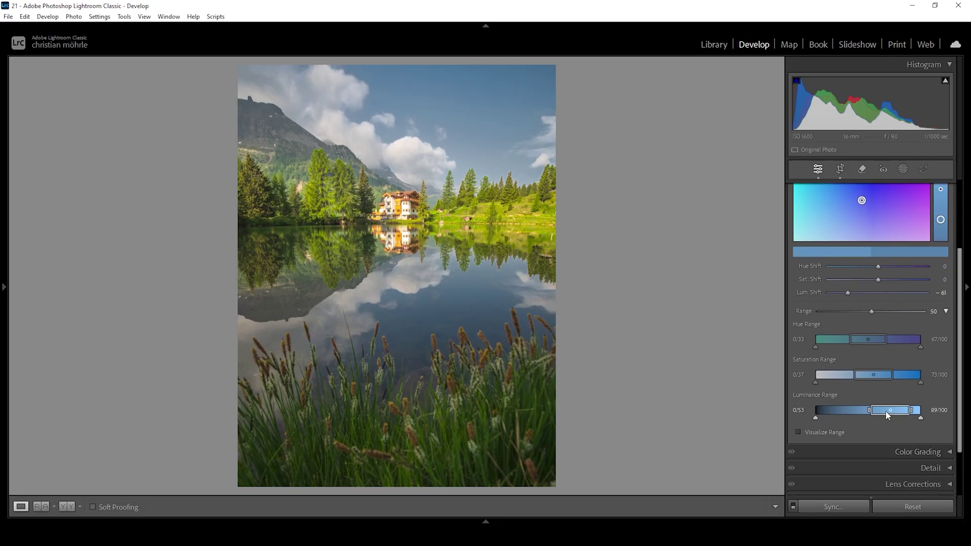
{"action": "left_click_drag", "start_coordinate": [910, 413], "coordinate": [893, 414]}
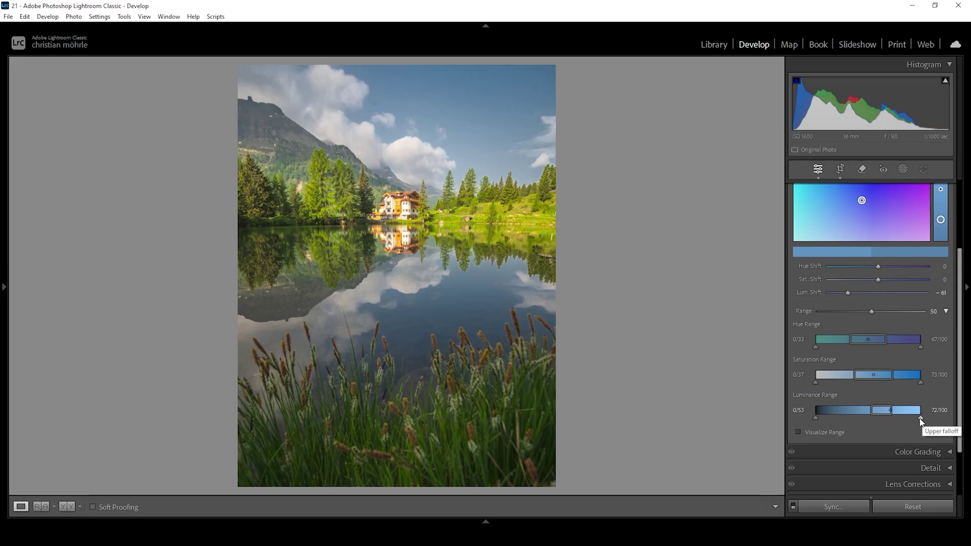
{"action": "left_click", "coordinate": [921, 419]}
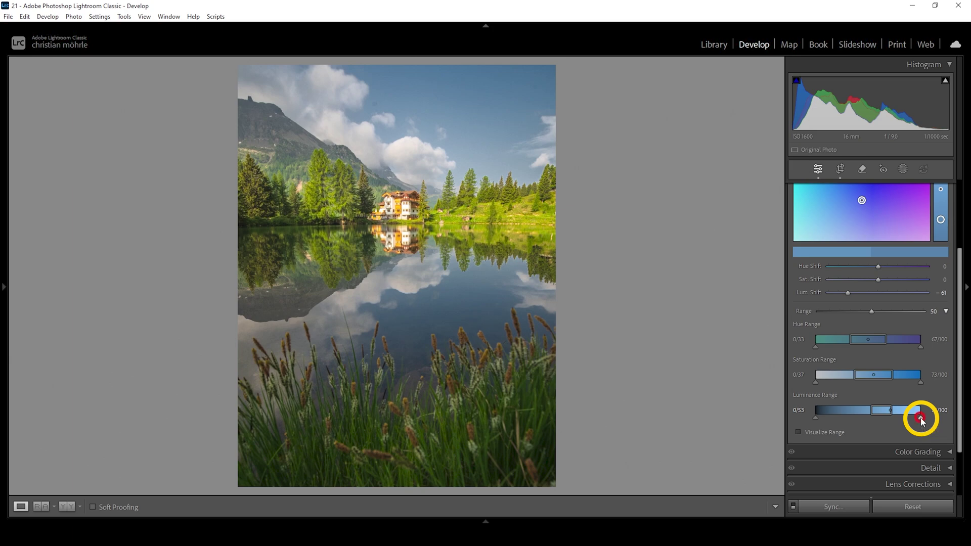
{"action": "left_click_drag", "start_coordinate": [920, 419], "coordinate": [891, 419]}
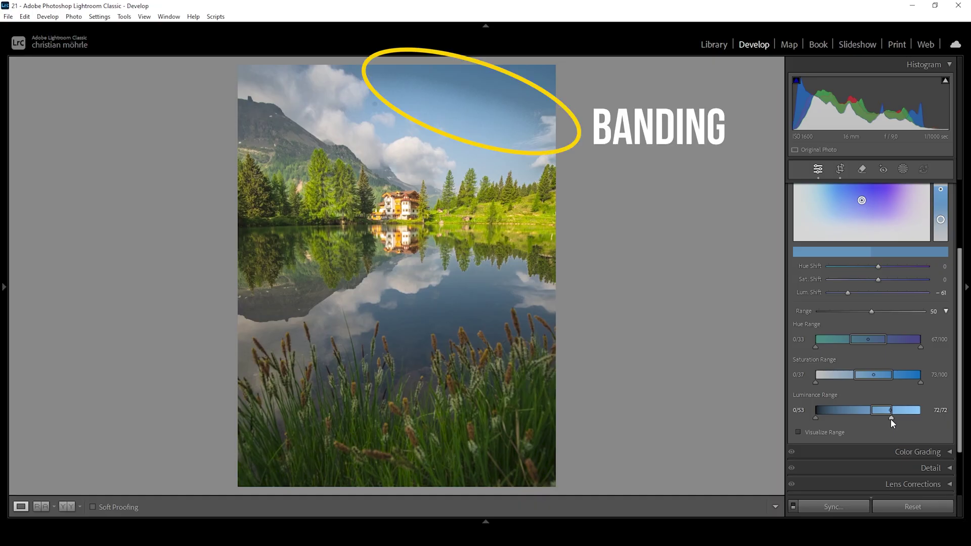
{"action": "left_click_drag", "start_coordinate": [891, 419], "coordinate": [905, 420]}
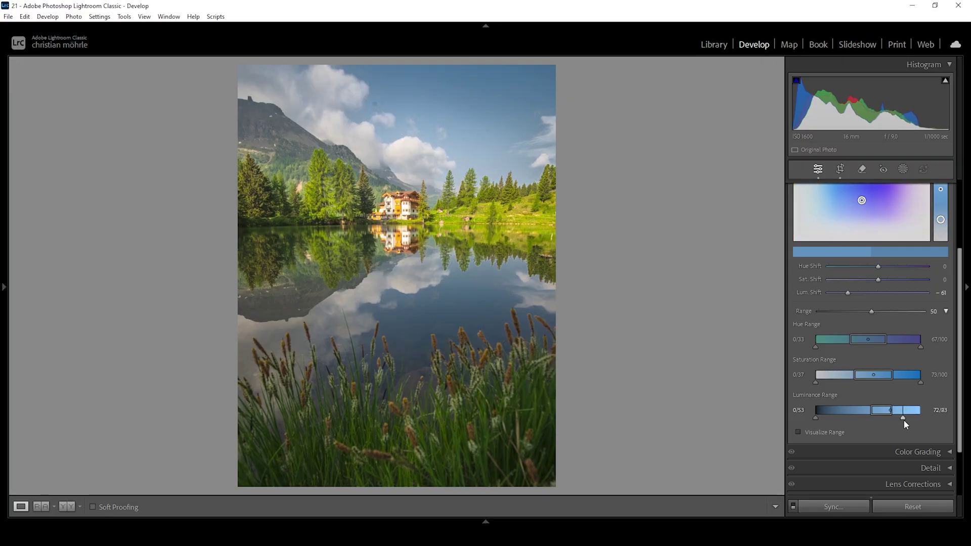
{"action": "left_click_drag", "start_coordinate": [903, 420], "coordinate": [903, 420]}
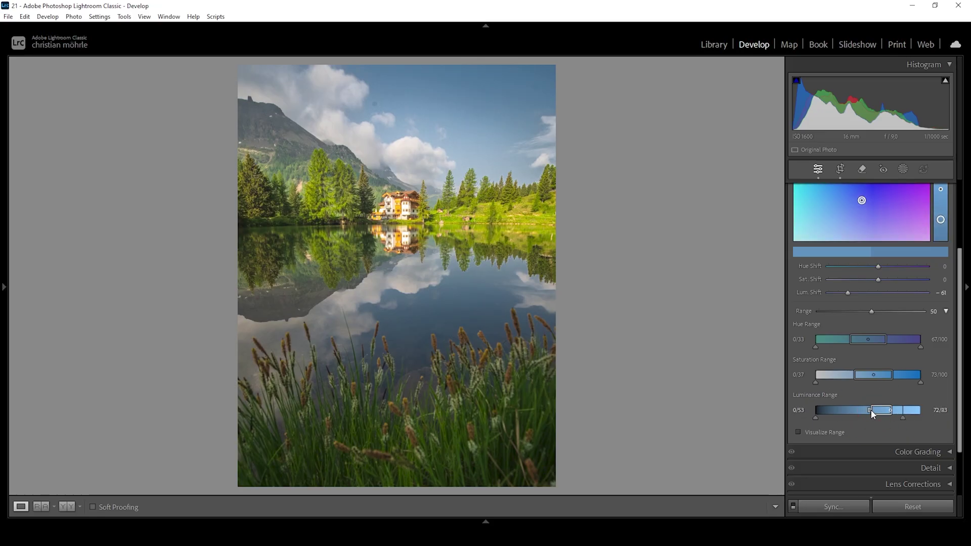
- Extend the blue sample's lower Luminance Range limit to 0 and set its luminance shift to -35
{"action": "left_click_drag", "start_coordinate": [871, 412], "coordinate": [796, 410]}
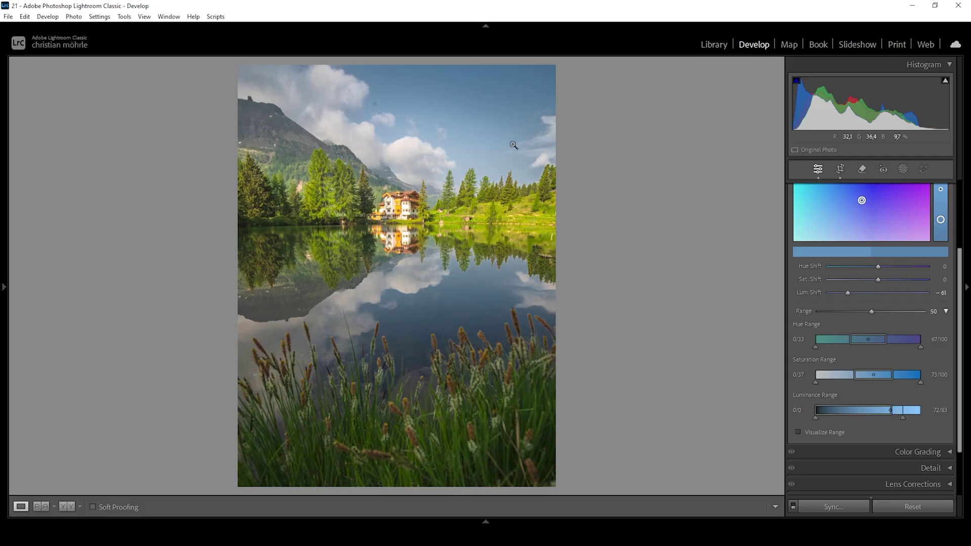
{"action": "left_click_drag", "start_coordinate": [849, 292], "coordinate": [861, 292]}
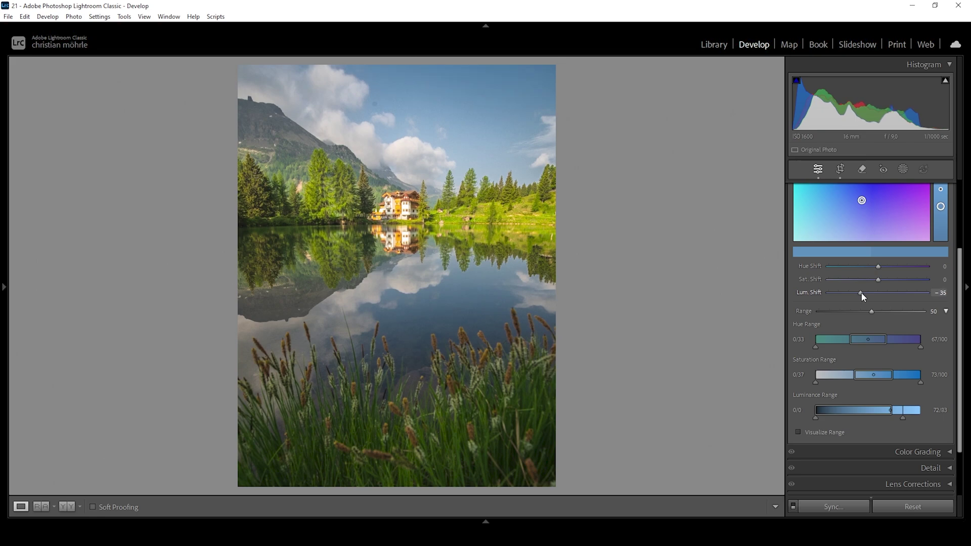
- Set the blue sample's luminance shift to -32 and its hue shift to -9
{"action": "left_click_drag", "start_coordinate": [861, 293], "coordinate": [862, 293]}
{"action": "scroll", "coordinate": [958, 283], "scroll_direction": "up", "scroll_amount": 1}
{"action": "scroll", "coordinate": [958, 283], "scroll_direction": "up", "scroll_amount": 4}
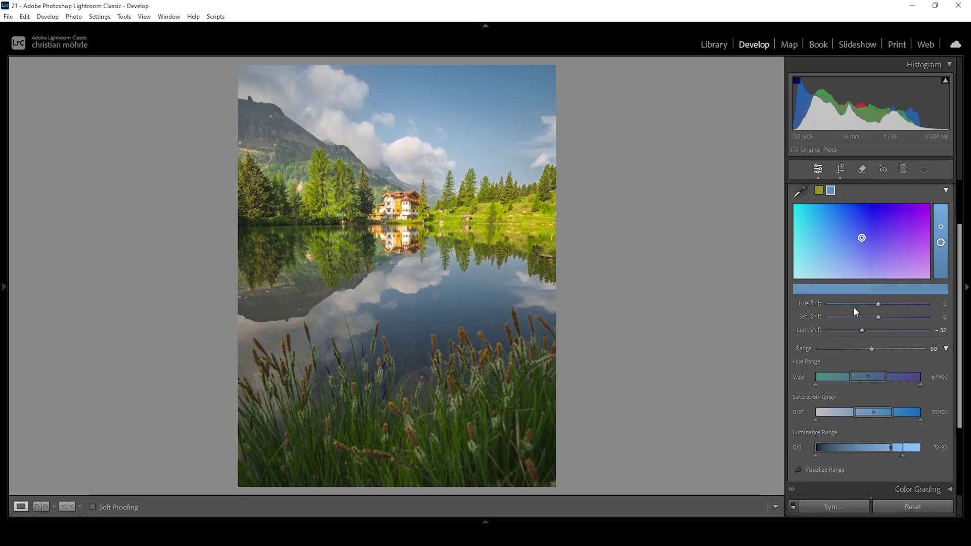
{"action": "left_click_drag", "start_coordinate": [877, 304], "coordinate": [872, 303]}
{"action": "scroll", "coordinate": [956, 287], "scroll_direction": "up", "scroll_amount": 1}
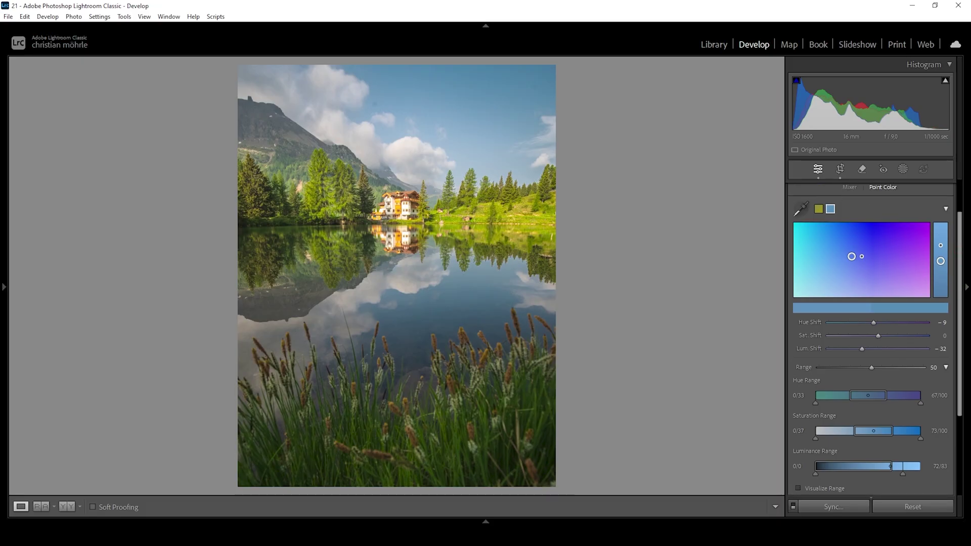
- Add a third Point Color sample from a brown seed head in the foreground grass and visualize its affected range
{"action": "left_click", "coordinate": [800, 208]}
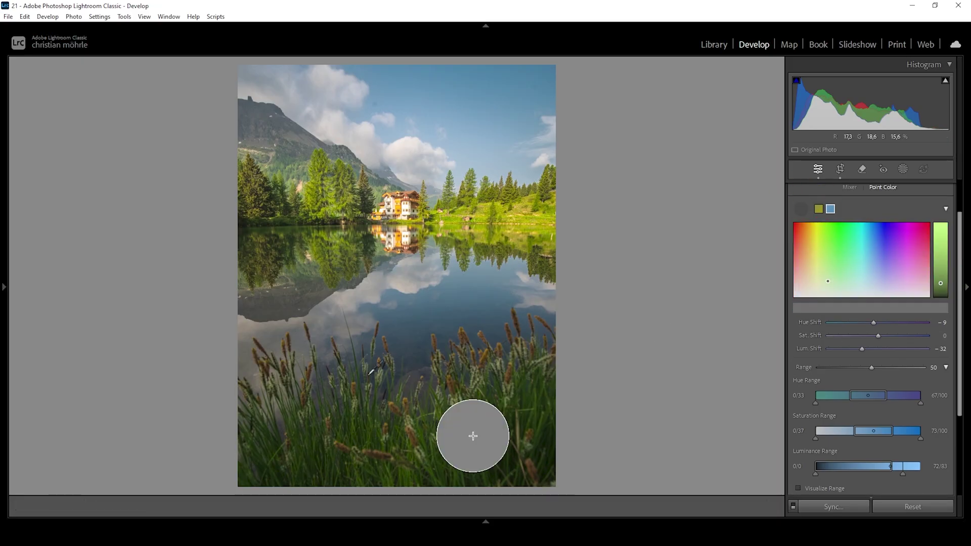
{"action": "left_click", "coordinate": [435, 341]}
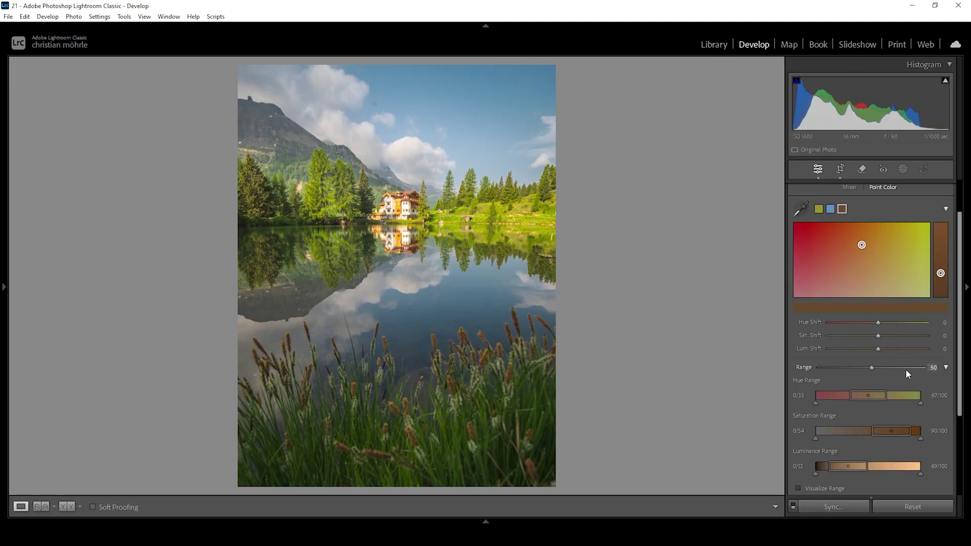
{"action": "scroll", "coordinate": [905, 425], "scroll_direction": "down", "scroll_amount": 1}
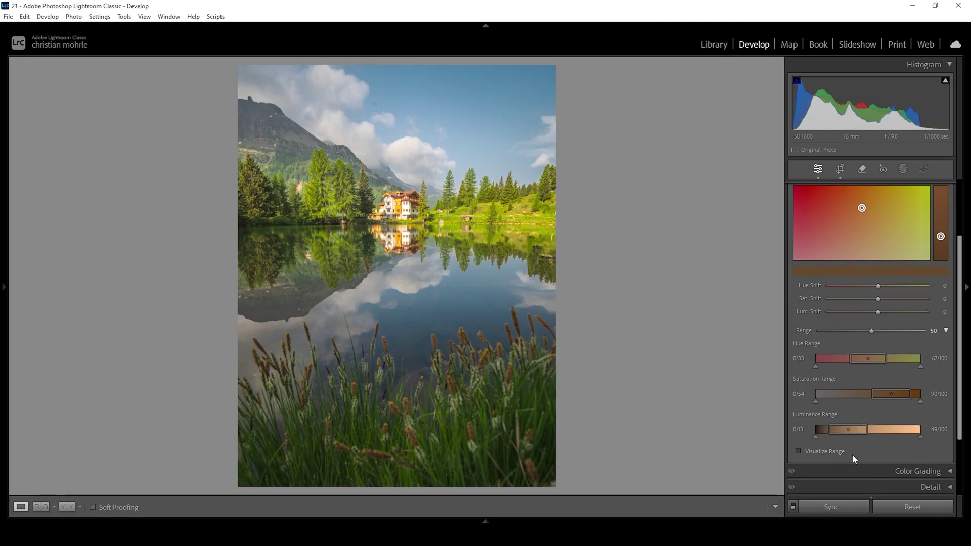
{"action": "left_click", "coordinate": [798, 451]}
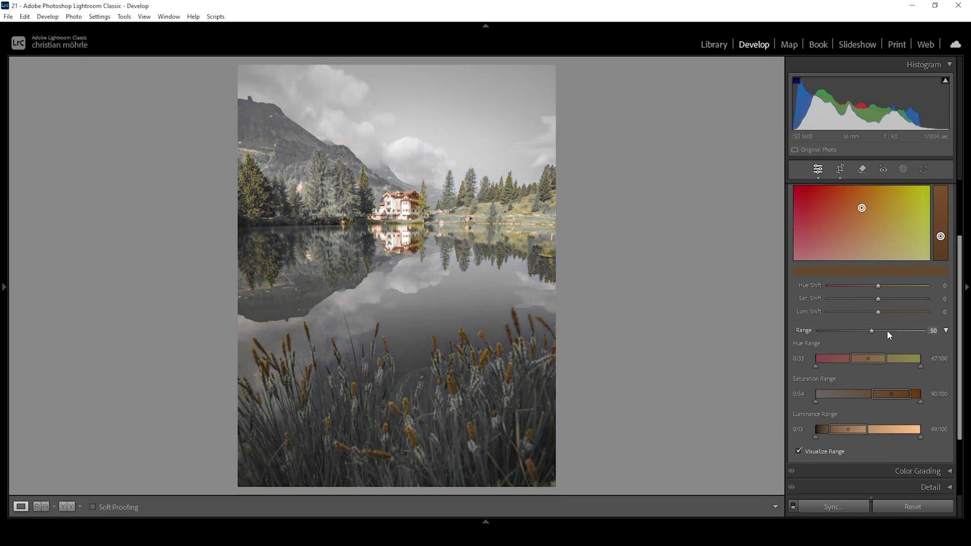
- Narrow the brown sample's Range to 18 and set its luminance shift to 22 and saturation shift to 14
{"action": "left_click_drag", "start_coordinate": [870, 329], "coordinate": [888, 312]}
{"action": "left_click_drag", "start_coordinate": [870, 299], "coordinate": [883, 299]}
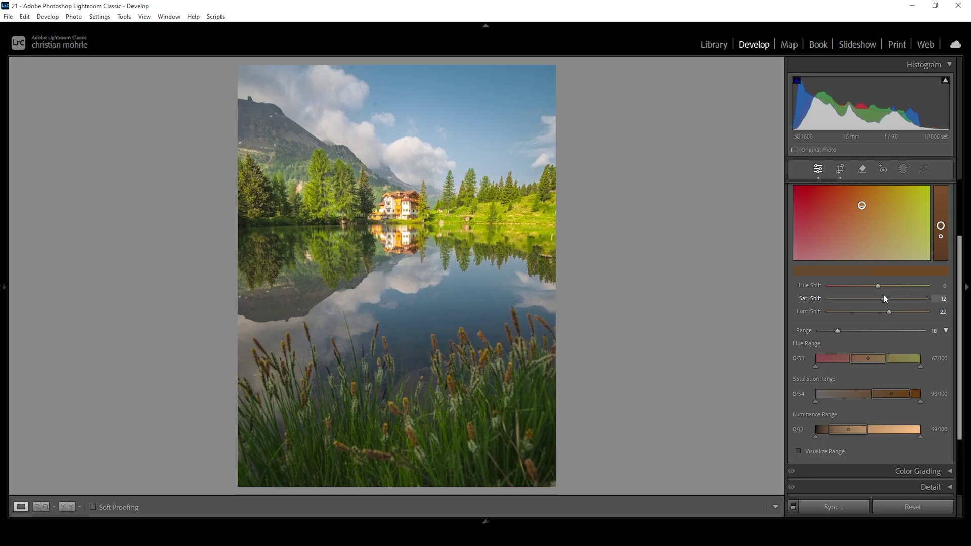
{"action": "left_click_drag", "start_coordinate": [884, 298], "coordinate": [884, 298]}
{"action": "scroll", "coordinate": [922, 258], "scroll_direction": "up", "scroll_amount": 2}
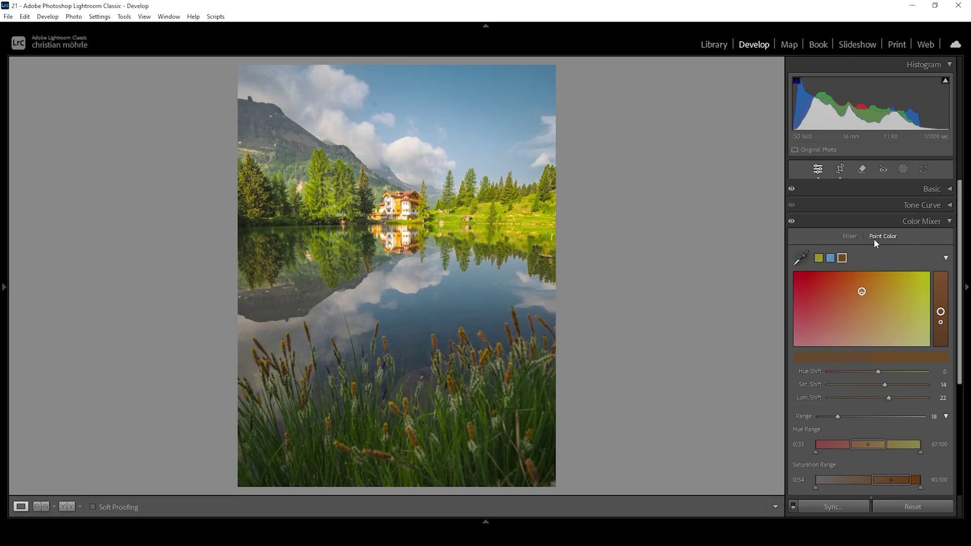
- Review the Mixer's HSL hue, saturation and luminance adjustments and shift the Blue hue slightly toward aqua
{"action": "left_click", "coordinate": [849, 237]}
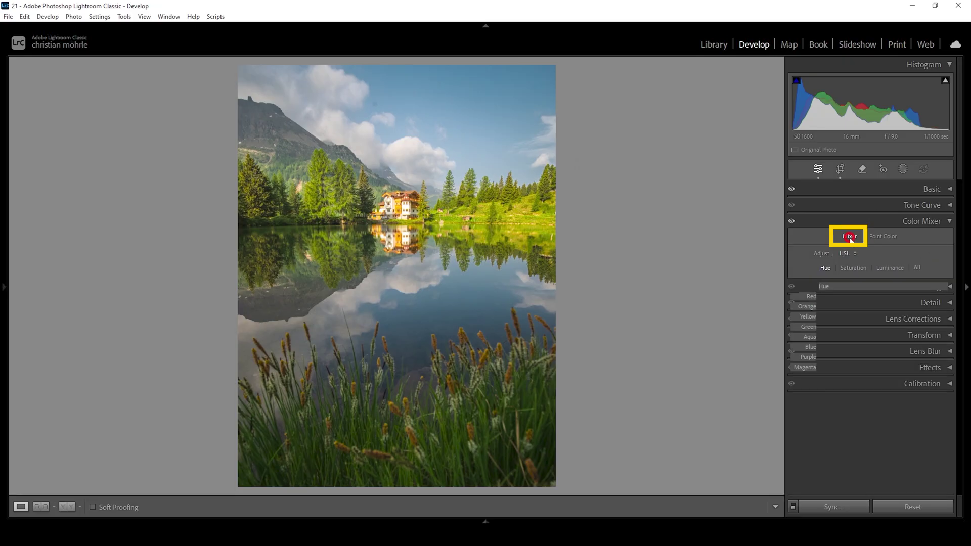
{"action": "left_click", "coordinate": [852, 268]}
{"action": "left_click", "coordinate": [889, 268]}
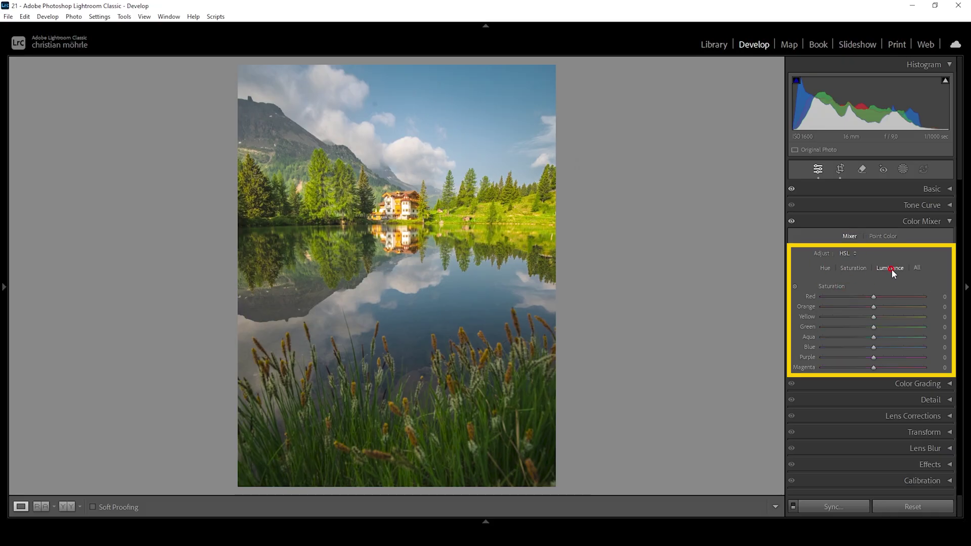
{"action": "left_click", "coordinate": [825, 268]}
{"action": "left_click", "coordinate": [853, 268]}
{"action": "left_click", "coordinate": [891, 268]}
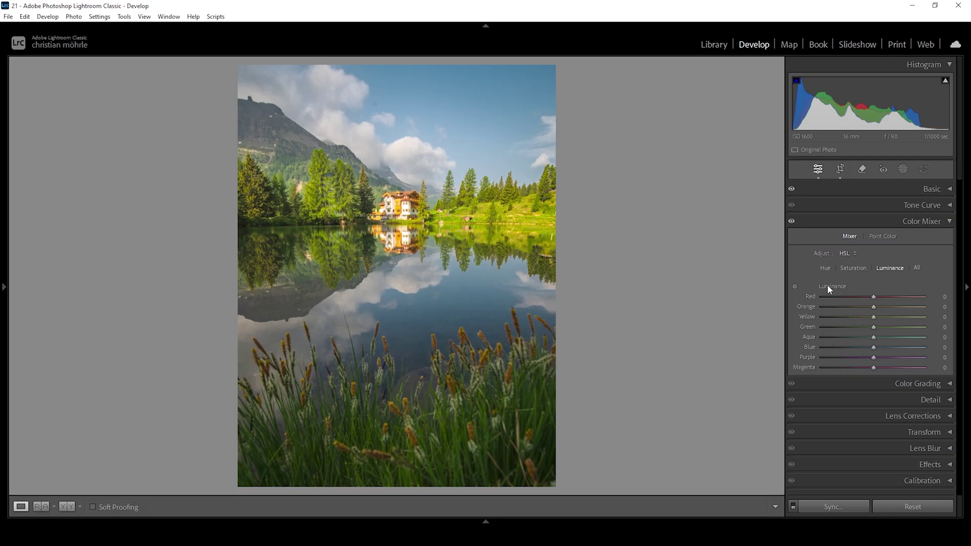
{"action": "left_click", "coordinate": [827, 268]}
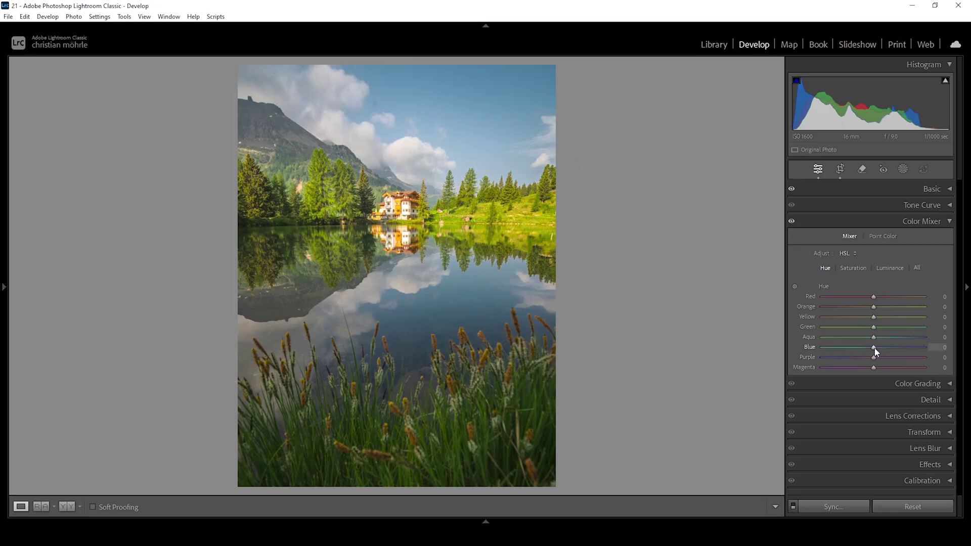
{"action": "left_click_drag", "start_coordinate": [876, 352], "coordinate": [865, 349]}
- Set the Mixer saturation to Yellow -11, Orange +14 and Green +3, and compare the photo with and without the Color Mixer edits
{"action": "left_click", "coordinate": [865, 268]}
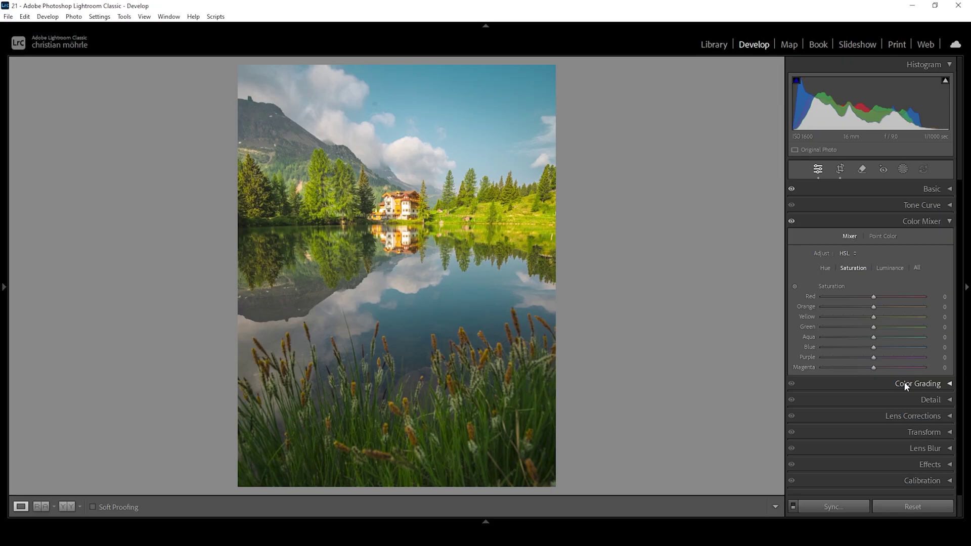
{"action": "left_click_drag", "start_coordinate": [873, 318], "coordinate": [867, 318]}
{"action": "left_click_drag", "start_coordinate": [873, 307], "coordinate": [878, 308]}
{"action": "left_click_drag", "start_coordinate": [873, 327], "coordinate": [874, 327]}
{"action": "left_click", "coordinate": [792, 222]}
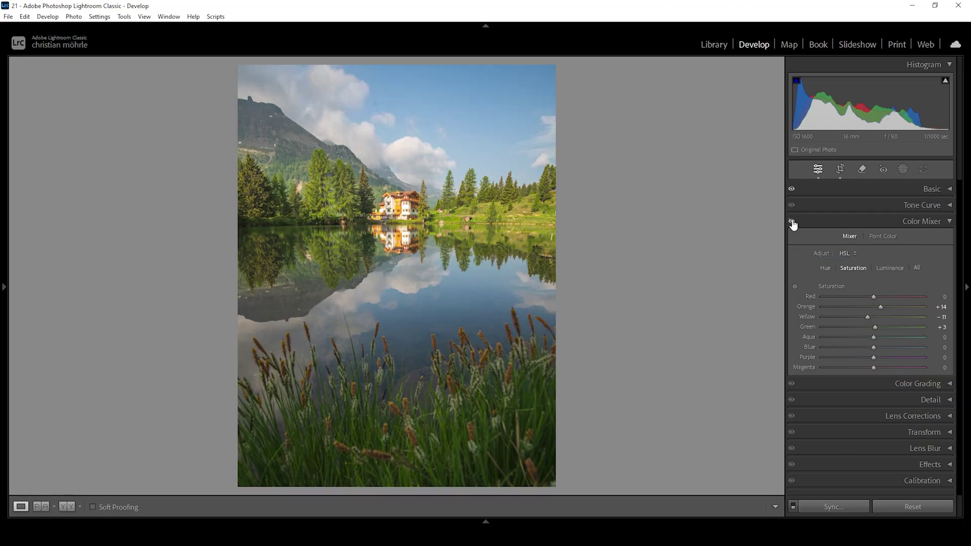
{"action": "left_click", "coordinate": [791, 223]}
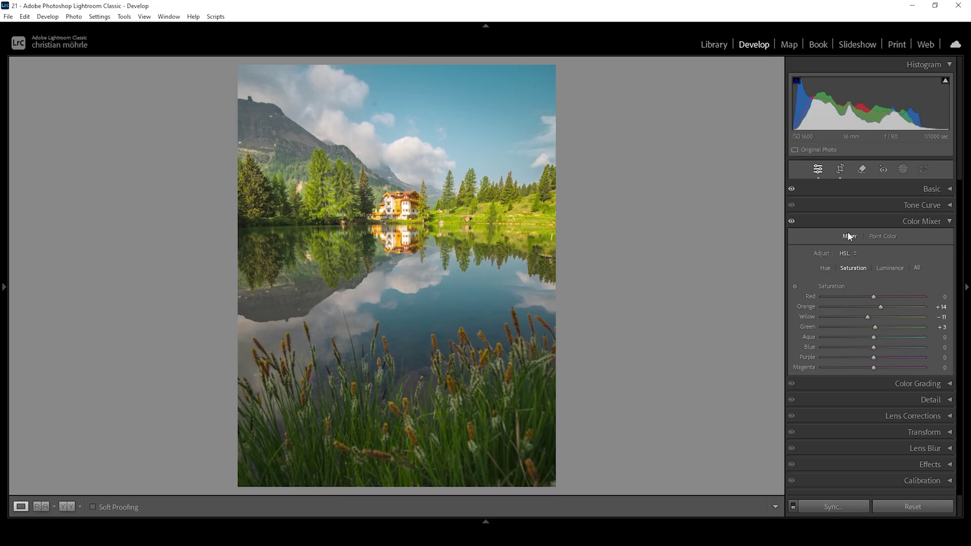
- Create a linear gradient mask over the sky that fades out toward the treetops
{"action": "left_click", "coordinate": [901, 170]}
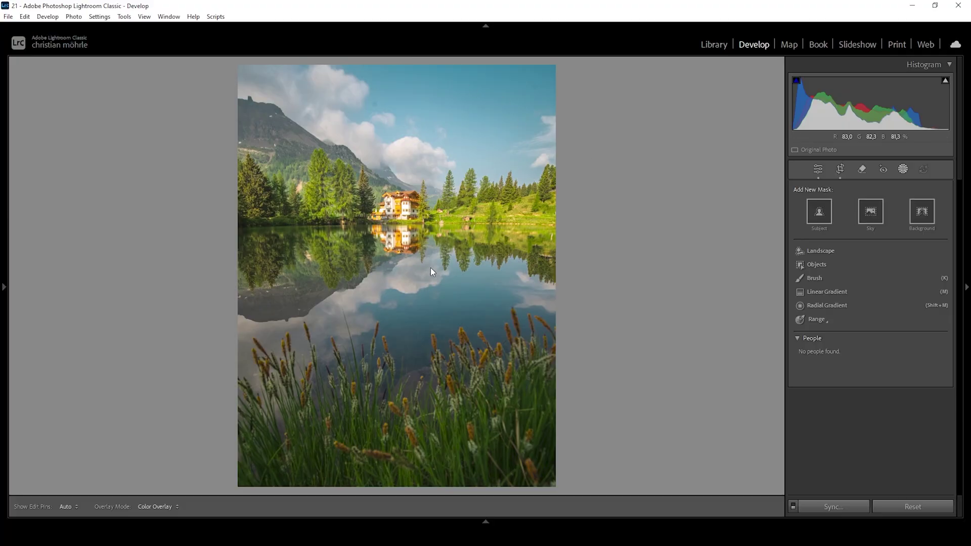
{"action": "left_click", "coordinate": [822, 292]}
{"action": "mouse_move", "coordinate": [458, 90]}
{"action": "left_mouse_down"}
{"action": "mouse_move", "coordinate": [467, 180]}
{"action": "mouse_move", "coordinate": [465, 82]}
{"action": "left_mouse_up"}
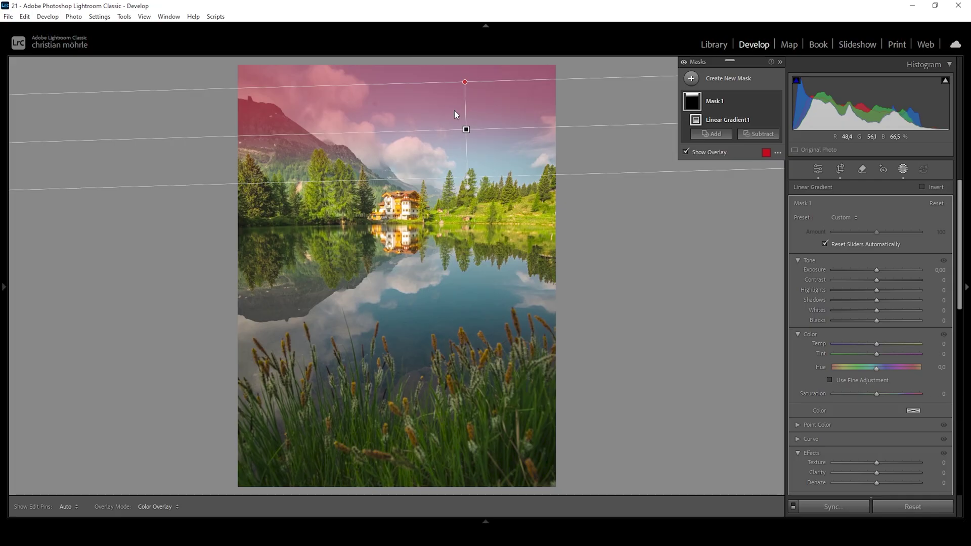
- Sample the sky blue with Point Color inside the first gradient mask and set its luminance shift to -38
{"action": "left_click", "coordinate": [797, 425]}
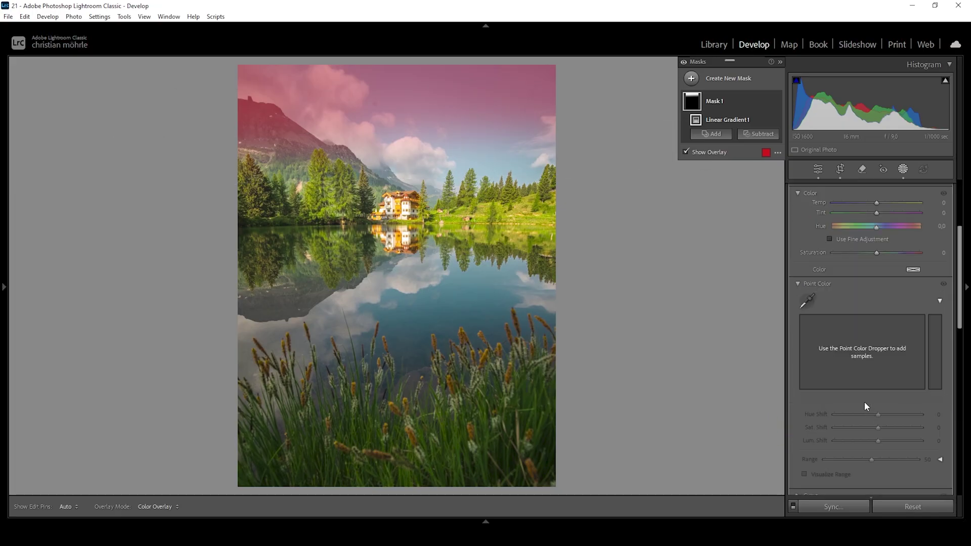
{"action": "left_click", "coordinate": [808, 300]}
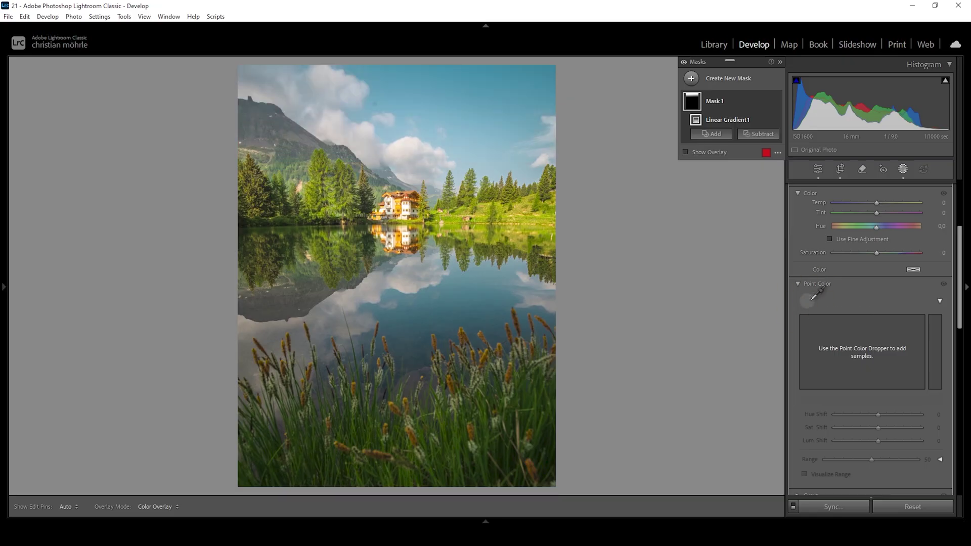
{"action": "left_click", "coordinate": [456, 86]}
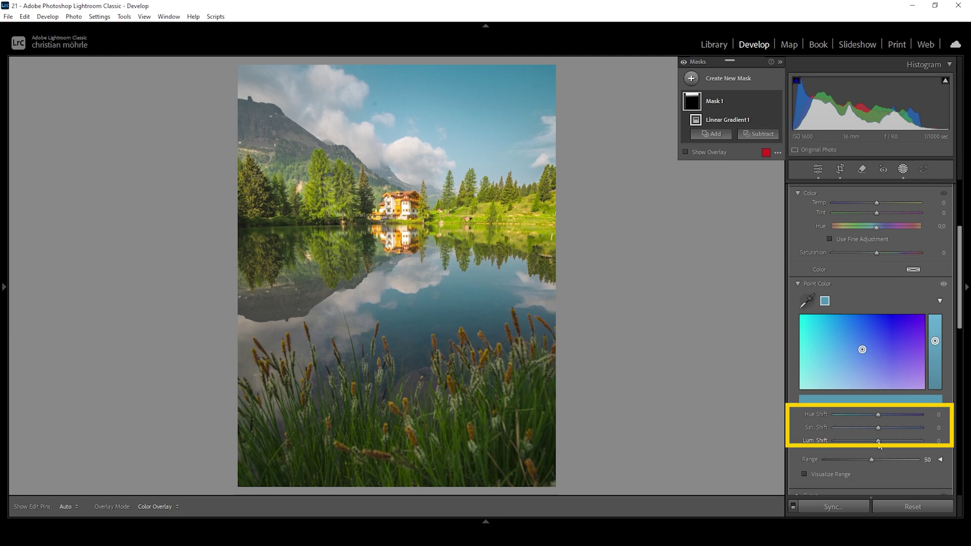
{"action": "left_click_drag", "start_coordinate": [877, 441], "coordinate": [861, 442]}
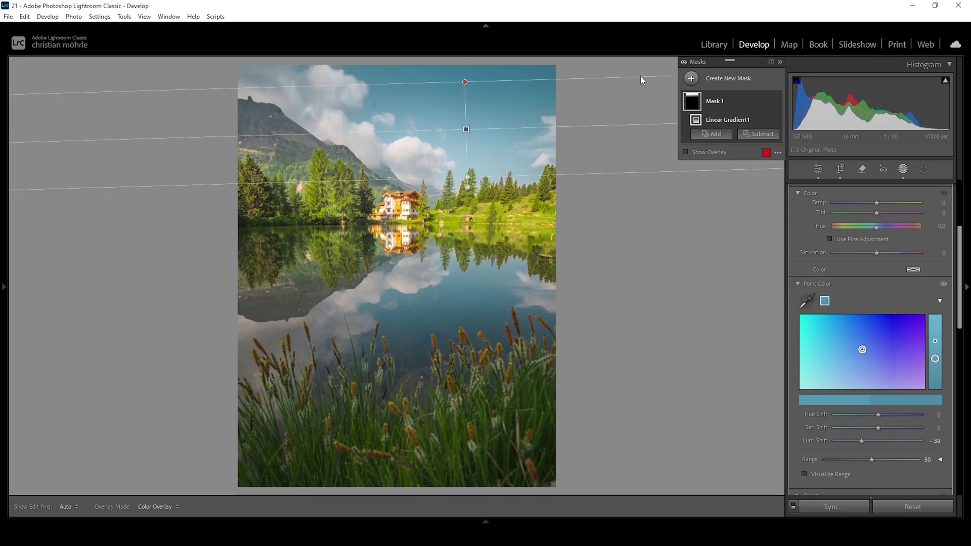
- Add a second, slightly tilted linear gradient mask covering only the uppermost part of the sky
{"action": "left_click", "coordinate": [690, 79]}
{"action": "left_click", "coordinate": [743, 200]}
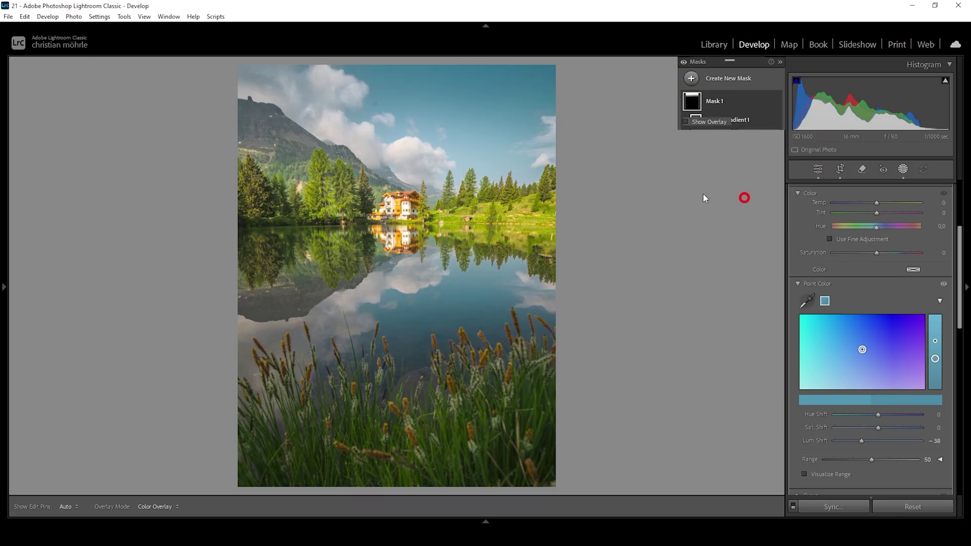
{"action": "left_click_drag", "start_coordinate": [468, 65], "coordinate": [472, 93]}
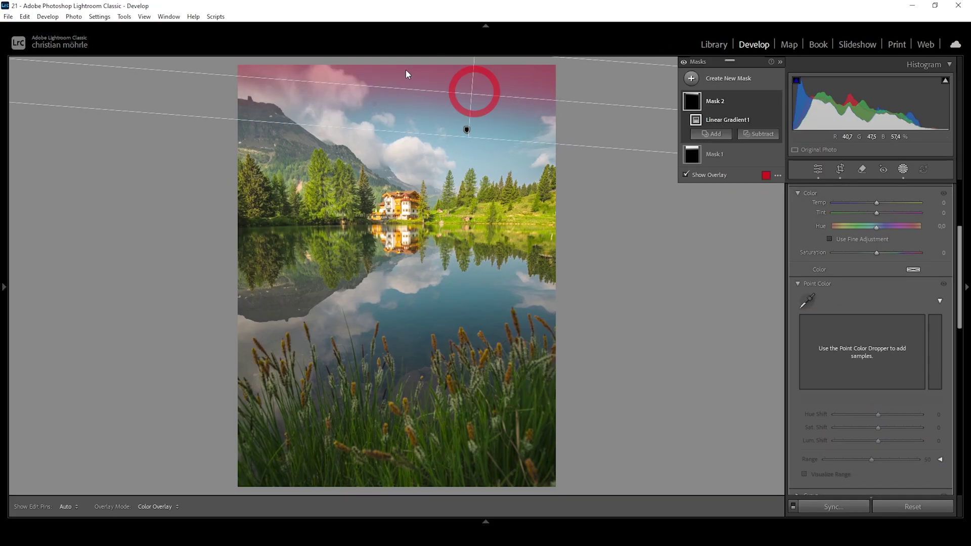
- Sample the darker upper sky with Point Color in the second gradient mask and set its luminance shift to -45
{"action": "left_click", "coordinate": [807, 301]}
{"action": "left_click", "coordinate": [503, 71]}
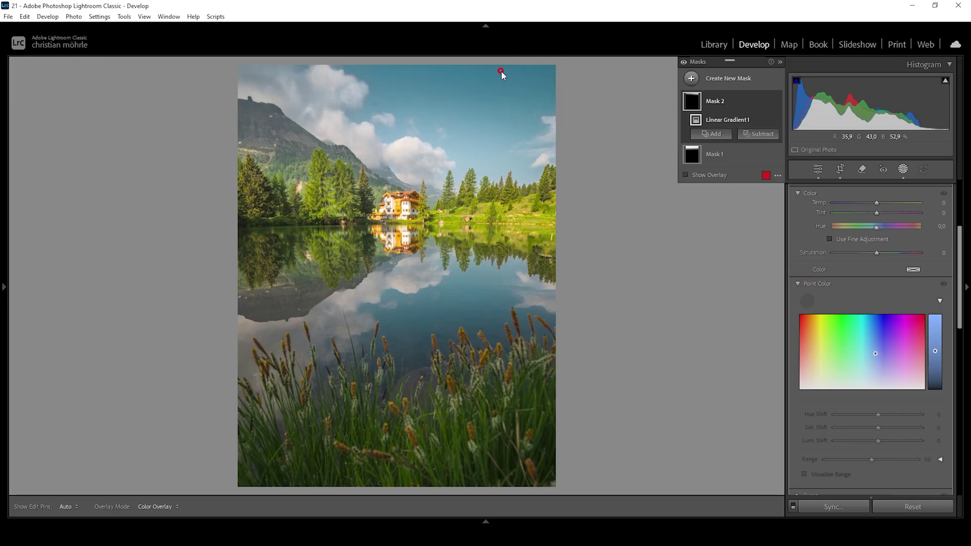
{"action": "left_click_drag", "start_coordinate": [879, 440], "coordinate": [857, 436]}
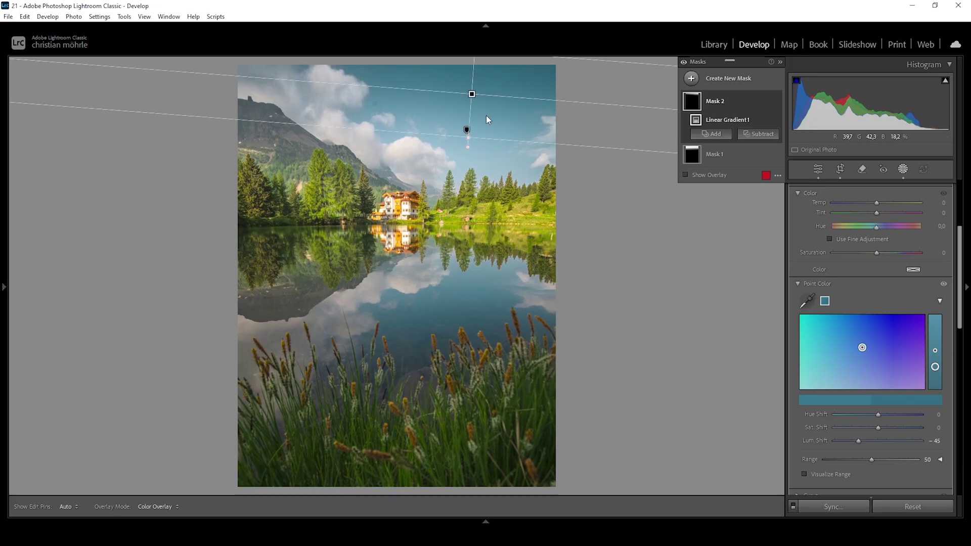
- Add a large radial gradient mask centred on the shoreline trees at the photo's left edge
{"action": "left_click", "coordinate": [697, 78]}
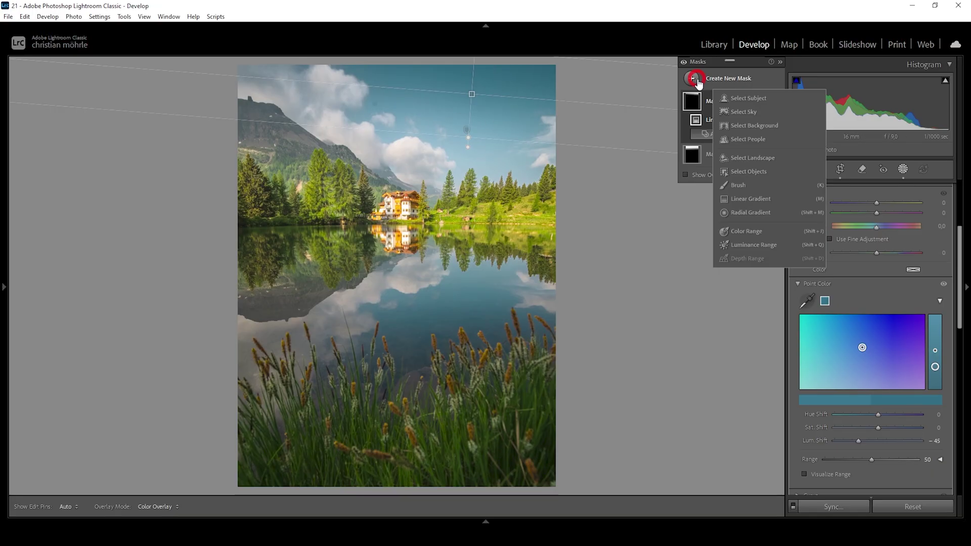
{"action": "left_click", "coordinate": [732, 211]}
{"action": "left_click_drag", "start_coordinate": [282, 202], "coordinate": [433, 297]}
{"action": "left_click_drag", "start_coordinate": [351, 205], "coordinate": [322, 221]}
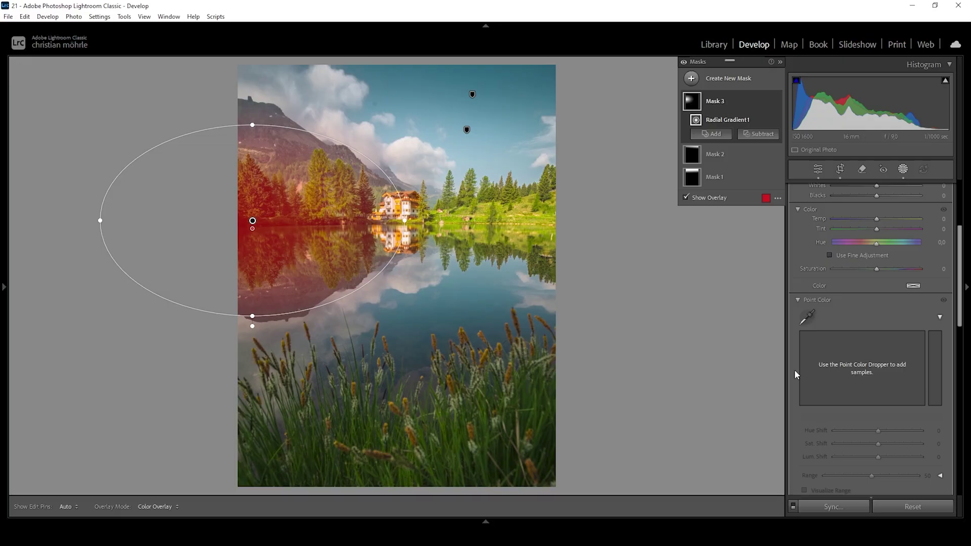
- Sample the tree green in the radial mask, set its luminance shift to 40 and hue shift to -25, and compare with the mask off
{"action": "left_click", "coordinate": [812, 317]}
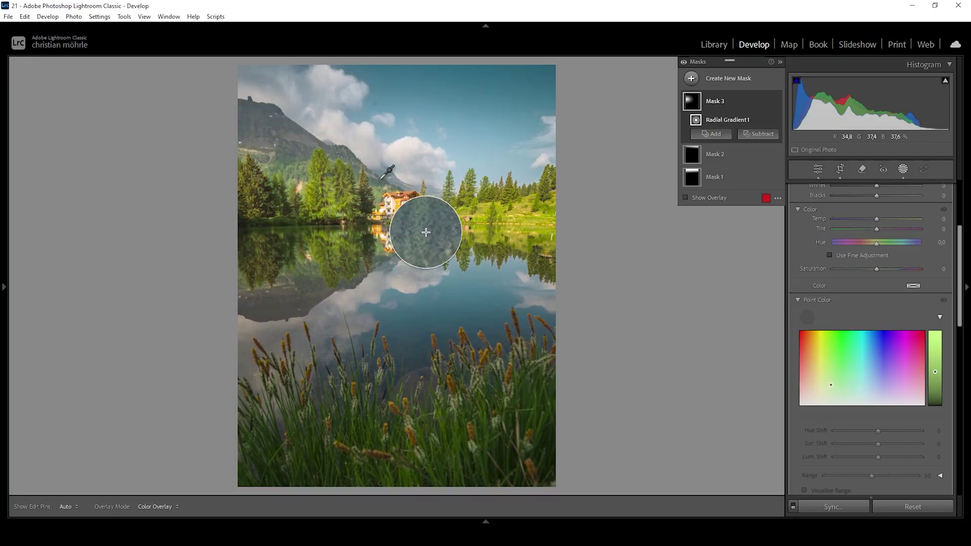
{"action": "left_click", "coordinate": [309, 189]}
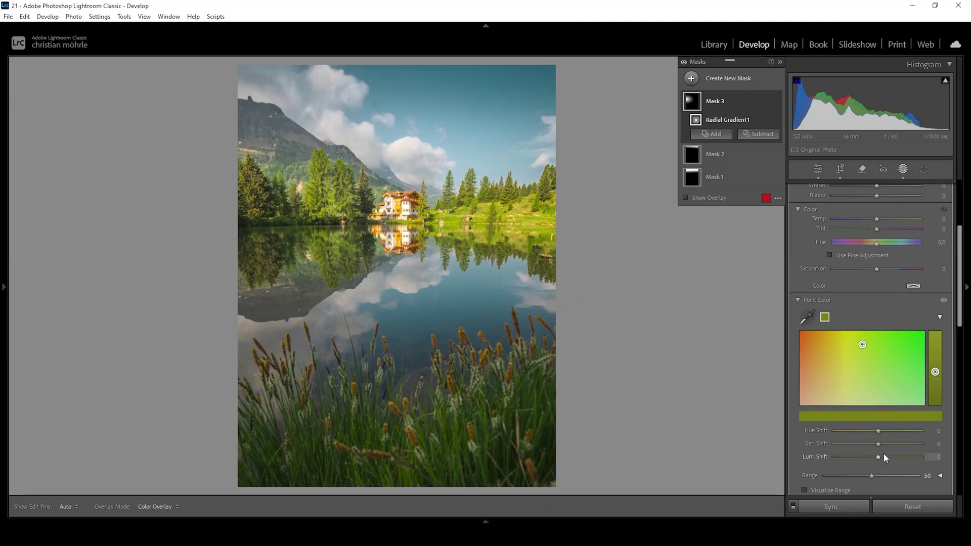
{"action": "left_click_drag", "start_coordinate": [878, 454], "coordinate": [896, 454]}
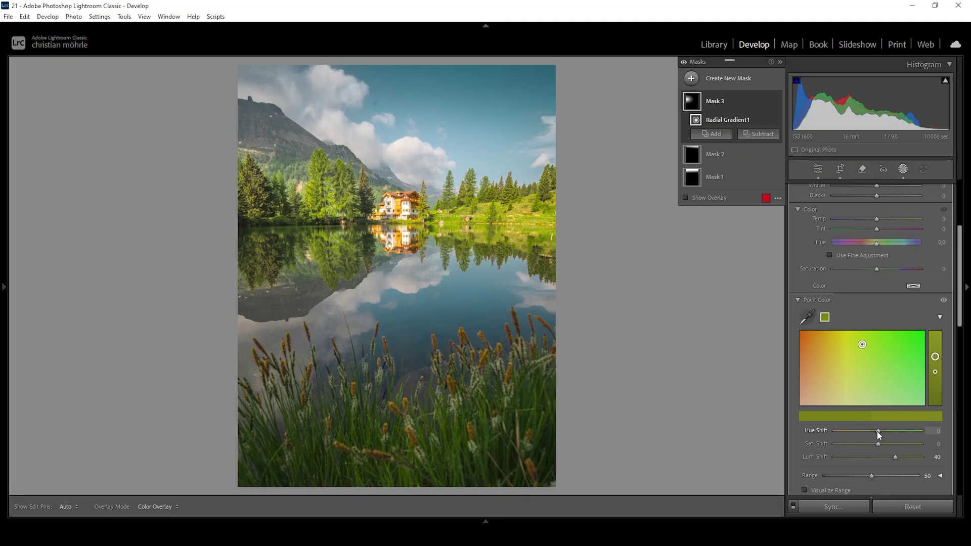
{"action": "left_click_drag", "start_coordinate": [877, 431], "coordinate": [868, 432]}
{"action": "left_click", "coordinate": [776, 102]}
{"action": "left_click", "coordinate": [776, 102]}
{"action": "left_click", "coordinate": [776, 102]}
{"action": "left_click", "coordinate": [776, 103]}
- Create a new mask that selects the sky and set its Clarity to 47
{"action": "left_click", "coordinate": [690, 80]}
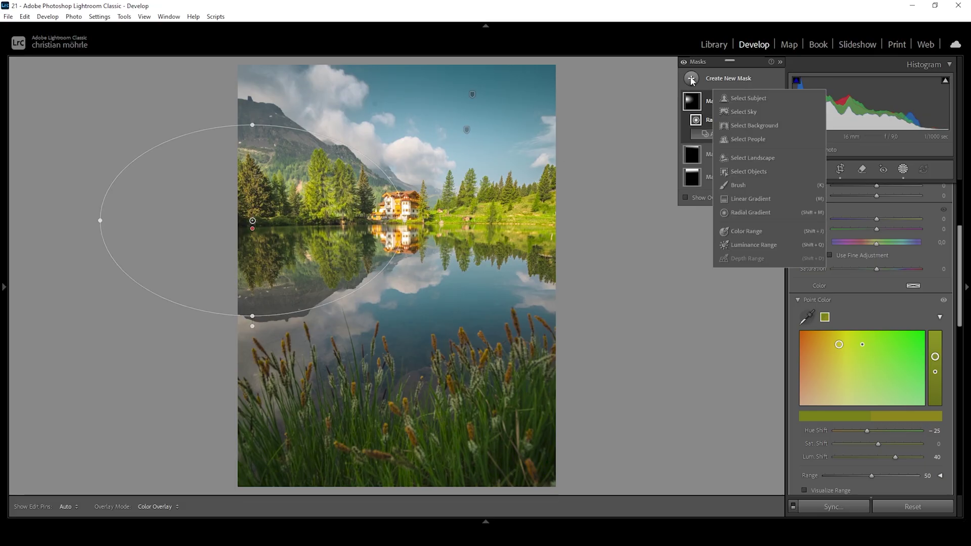
{"action": "left_click", "coordinate": [741, 113]}
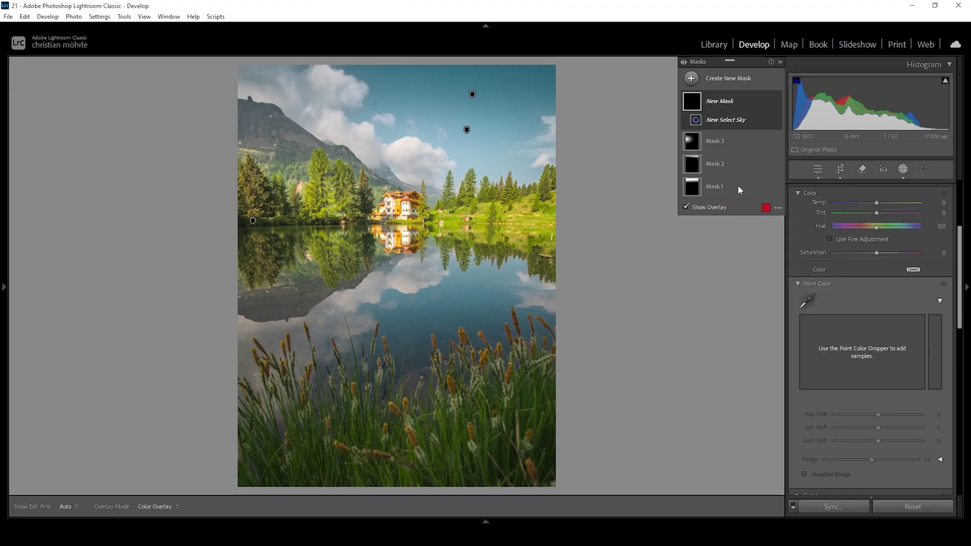
{"action": "left_click", "coordinate": [830, 282]}
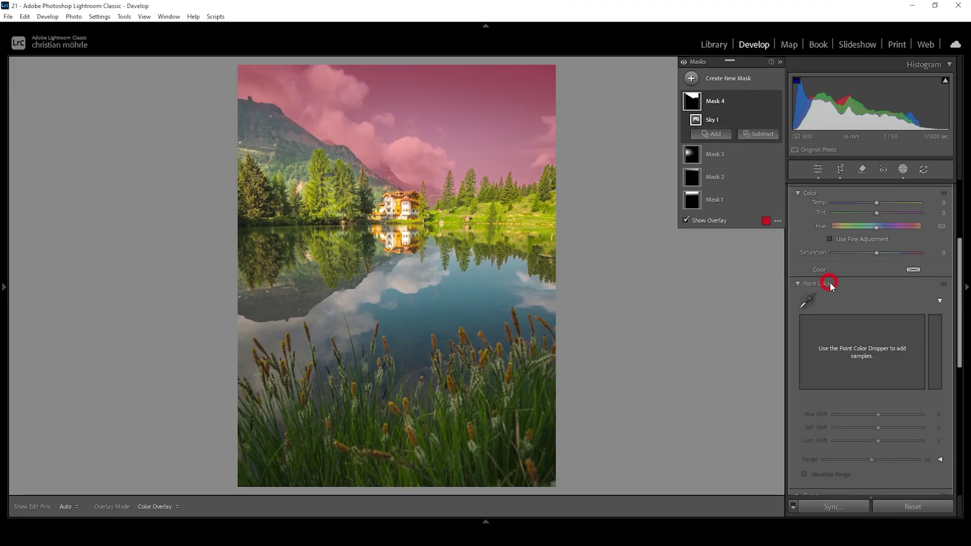
{"action": "scroll", "coordinate": [868, 306], "scroll_direction": "up", "scroll_amount": 3}
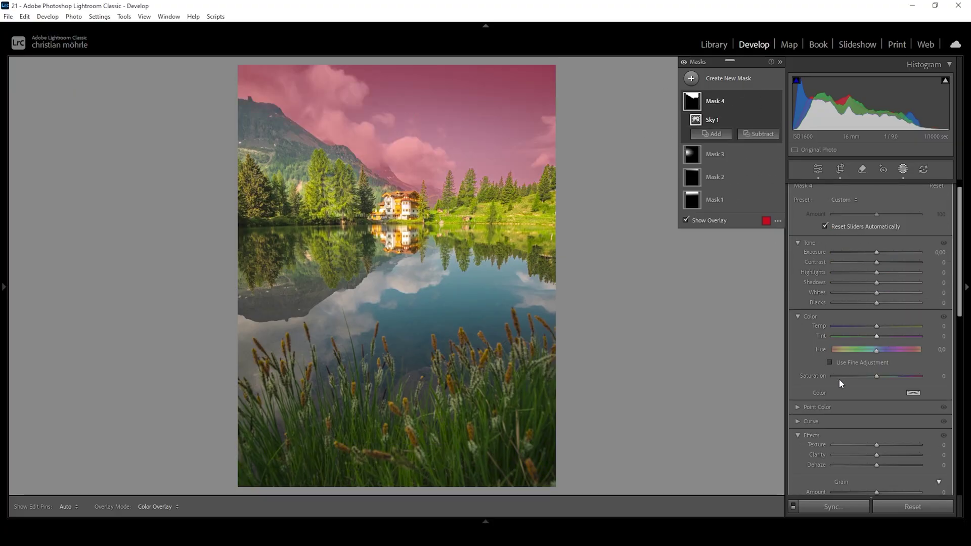
{"action": "scroll", "coordinate": [849, 404], "scroll_direction": "down", "scroll_amount": 2}
{"action": "left_click_drag", "start_coordinate": [878, 393], "coordinate": [891, 394]}
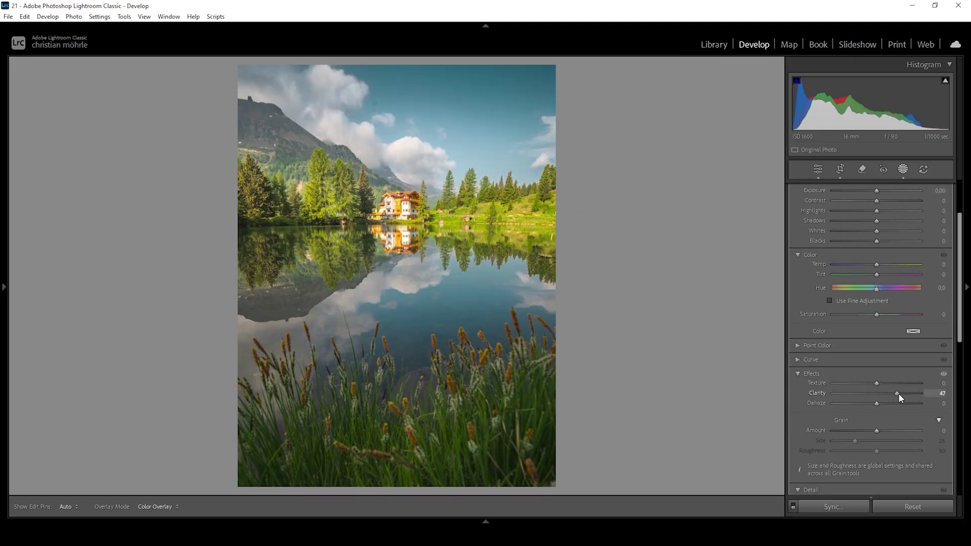
- Set the sky mask's Clarity to 44 and its Whites to 17
{"action": "left_click_drag", "start_coordinate": [897, 393], "coordinate": [896, 393]}
{"action": "left_click_drag", "start_coordinate": [878, 230], "coordinate": [881, 231]}
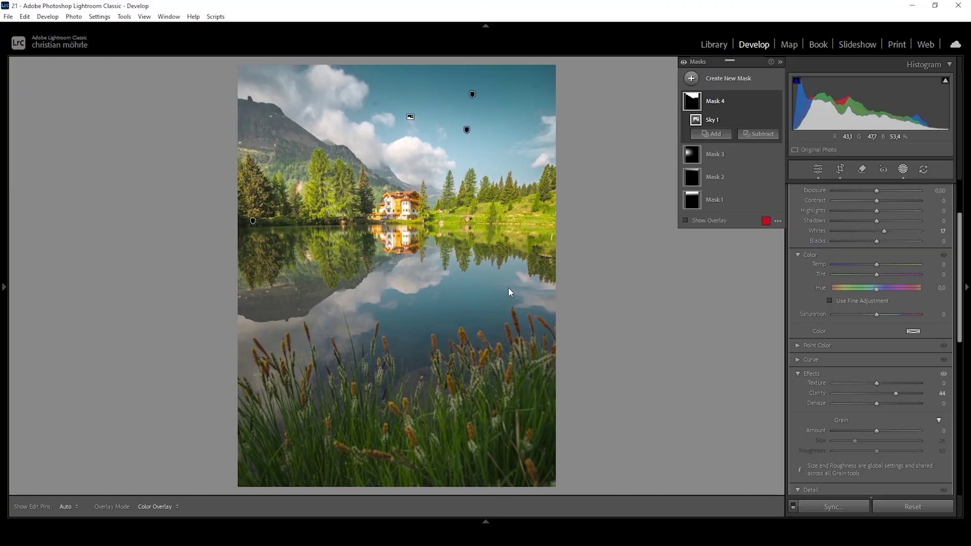
- Create a new landscape mask that selects only the water
{"action": "left_click", "coordinate": [690, 78]}
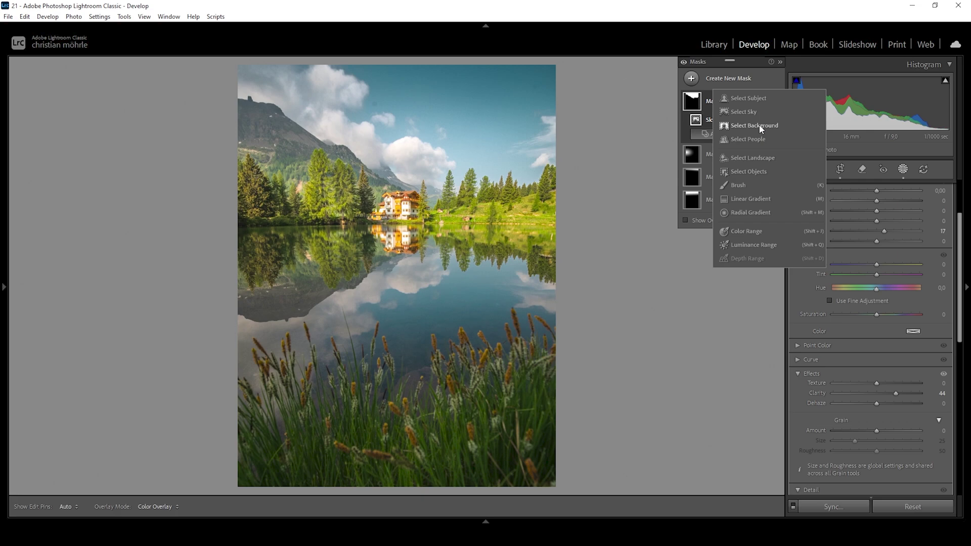
{"action": "left_click", "coordinate": [759, 161]}
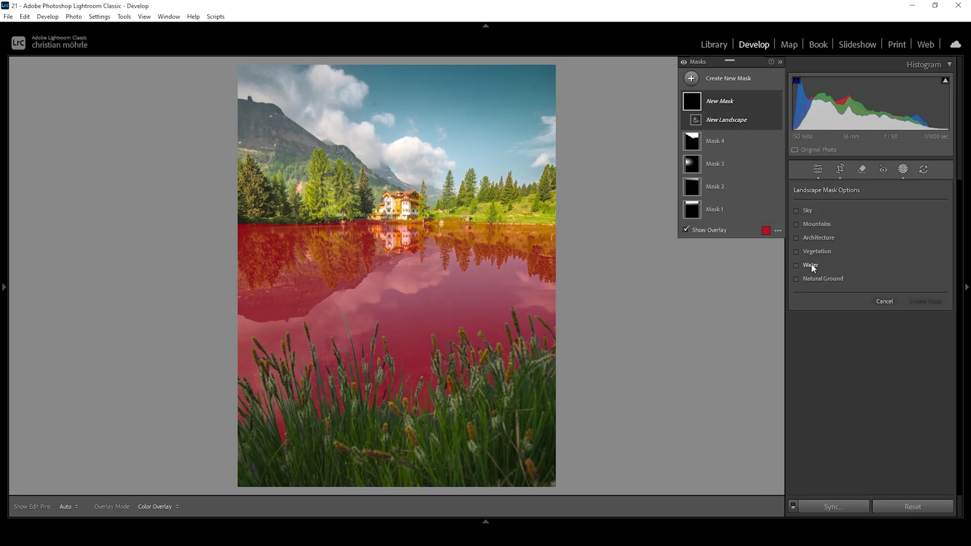
{"action": "left_click", "coordinate": [810, 265]}
{"action": "left_click", "coordinate": [915, 302]}
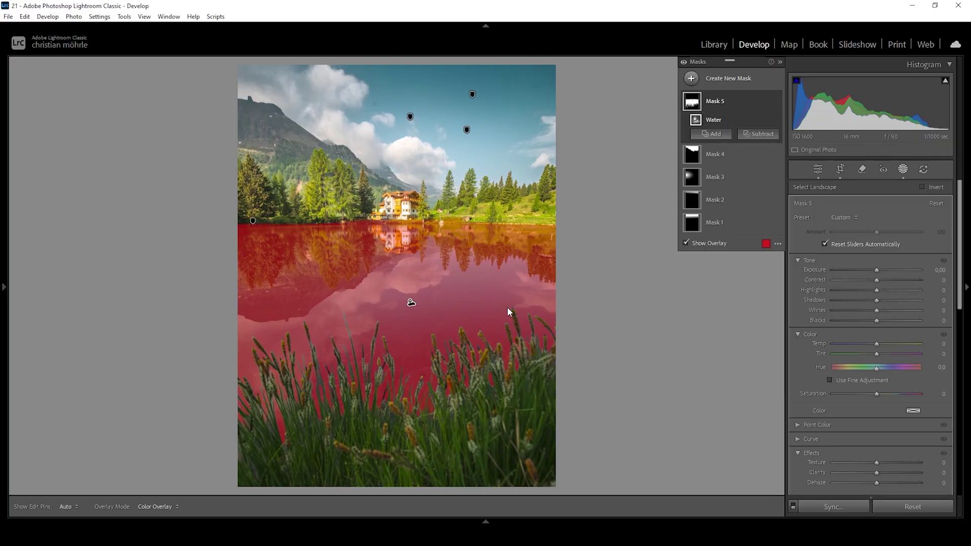
- Set the water mask's Shadows to -20, Contrast to 13, Whites to 22, Texture to 8 and Clarity to 9, and compare with all masks off
{"action": "left_click", "coordinate": [876, 302]}
{"action": "left_click_drag", "start_coordinate": [876, 301], "coordinate": [867, 301]}
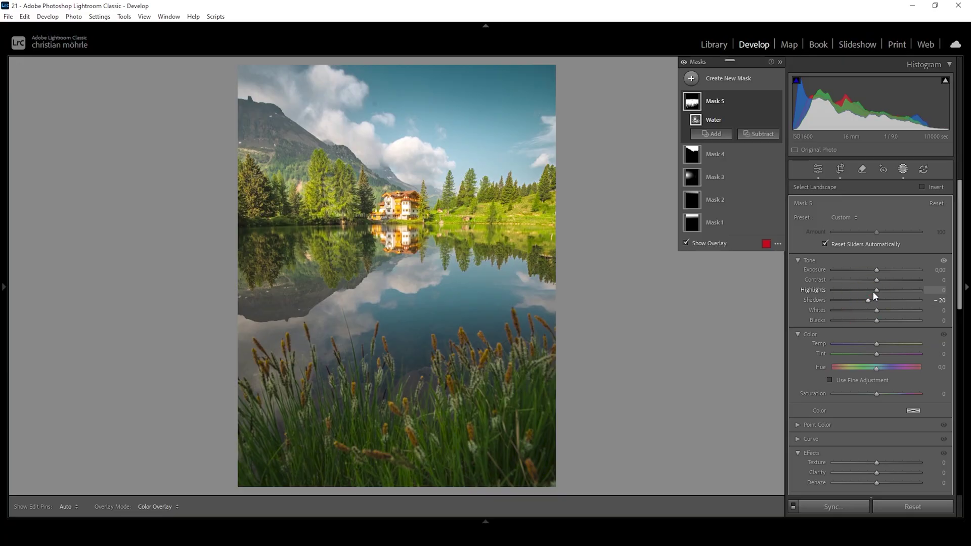
{"action": "left_click_drag", "start_coordinate": [876, 280], "coordinate": [886, 310]}
{"action": "left_click_drag", "start_coordinate": [881, 473], "coordinate": [881, 462]}
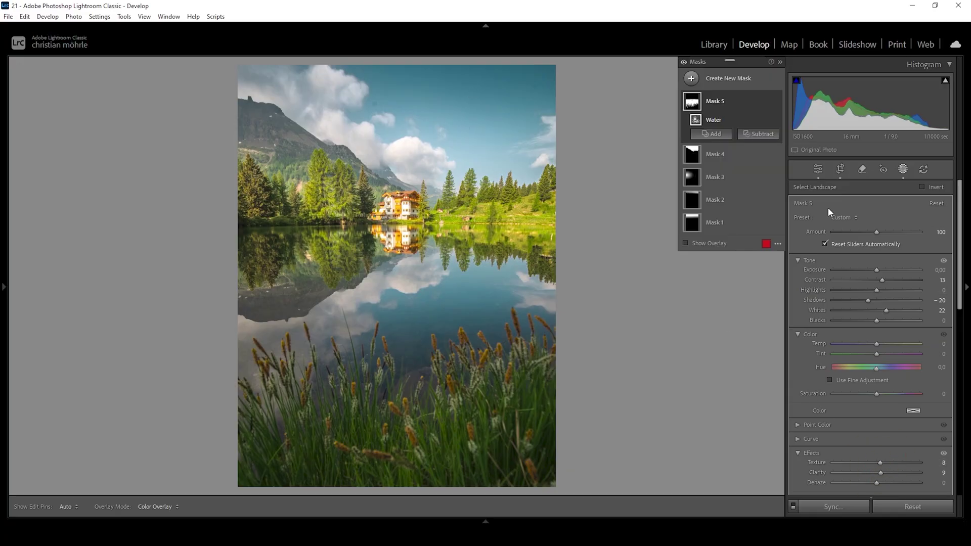
{"action": "left_click", "coordinate": [683, 63]}
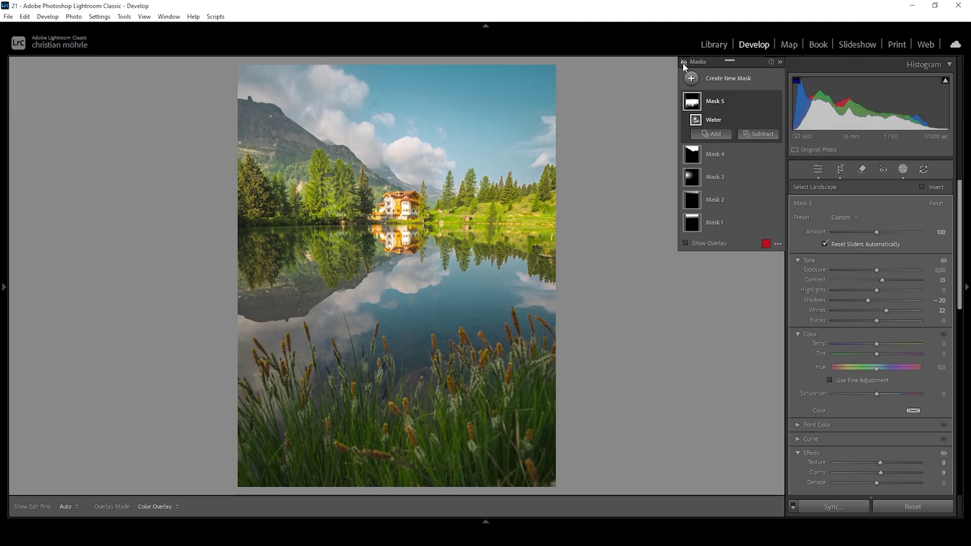
{"action": "left_click", "coordinate": [683, 63]}
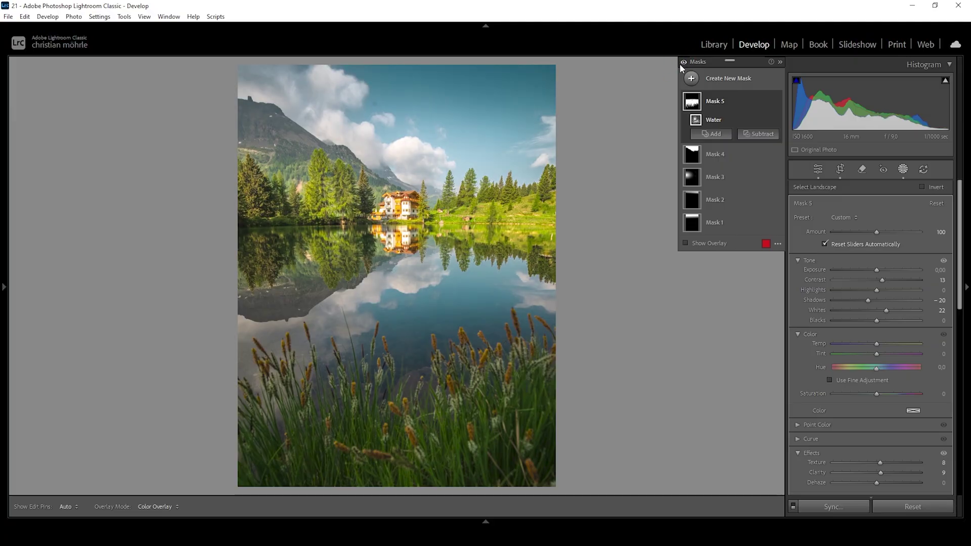
- Leave masking and set the Blue Primary hue to -9 in the camera calibration
{"action": "left_click", "coordinate": [903, 169]}
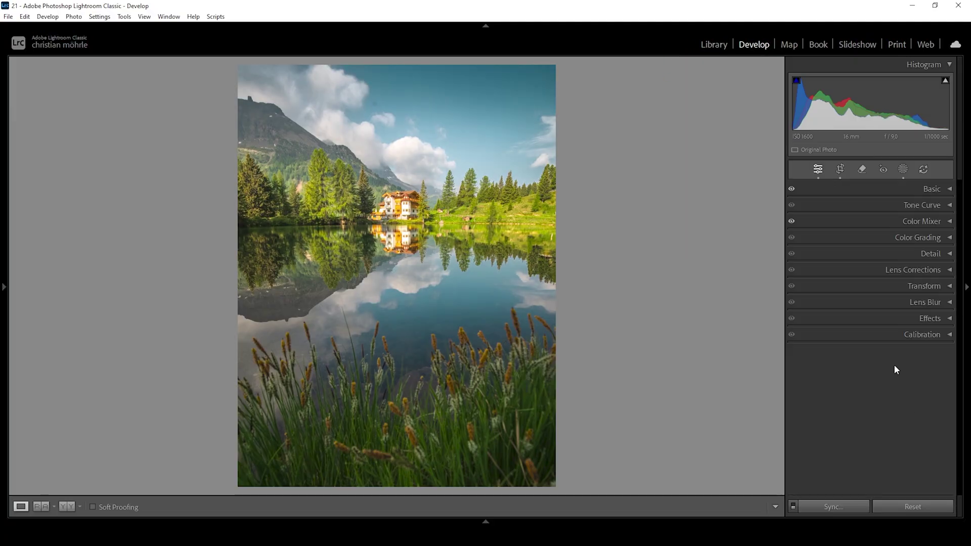
{"action": "left_click", "coordinate": [904, 336]}
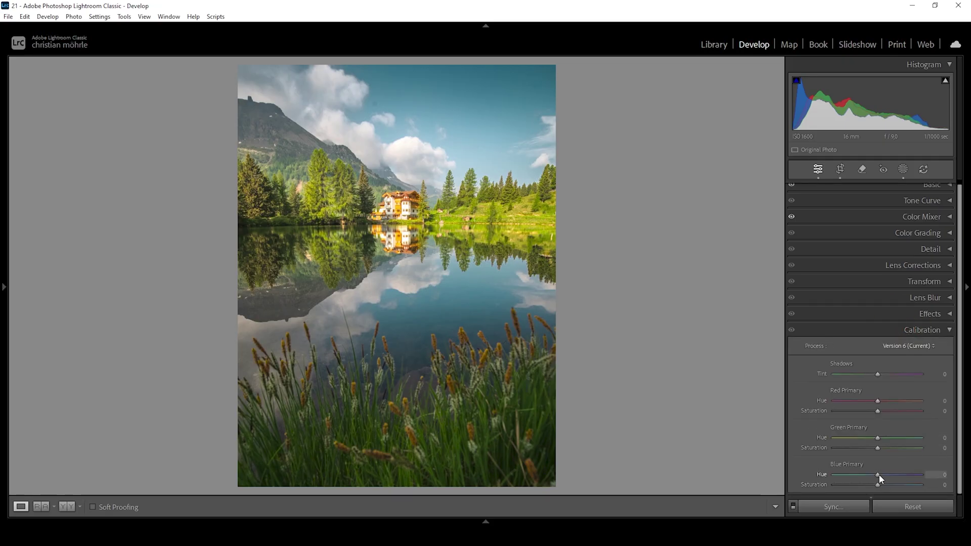
{"action": "left_click_drag", "start_coordinate": [878, 476], "coordinate": [875, 477]}
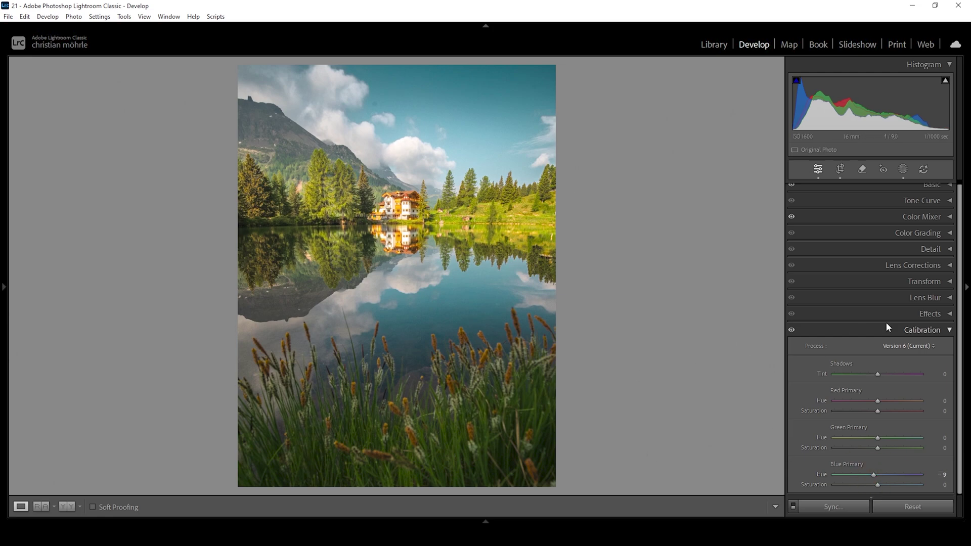
{"action": "left_click", "coordinate": [907, 330]}
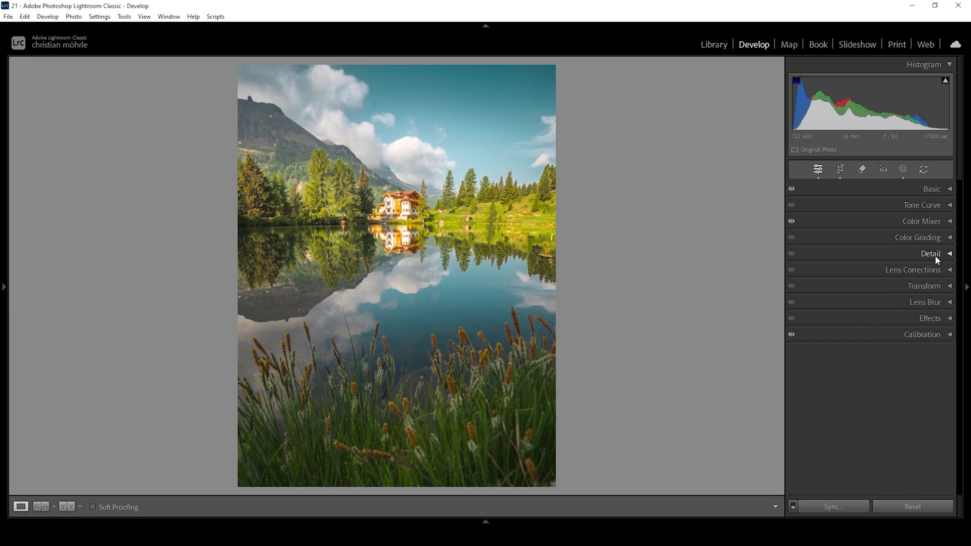
- Sharpen the photo with Amount 98, Radius 0.5, Detail 100 and Masking 82
{"action": "left_click", "coordinate": [935, 255]}
{"action": "left_click_drag", "start_coordinate": [850, 436], "coordinate": [916, 457]}
{"action": "left_click_drag", "start_coordinate": [835, 458], "coordinate": [907, 465]}
{"action": "left_click_drag", "start_coordinate": [858, 427], "coordinate": [884, 429]}
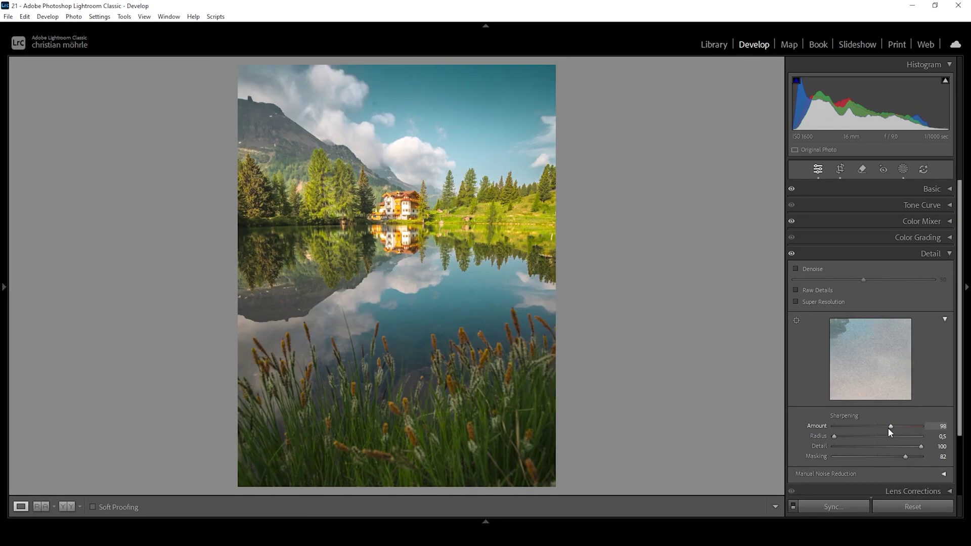